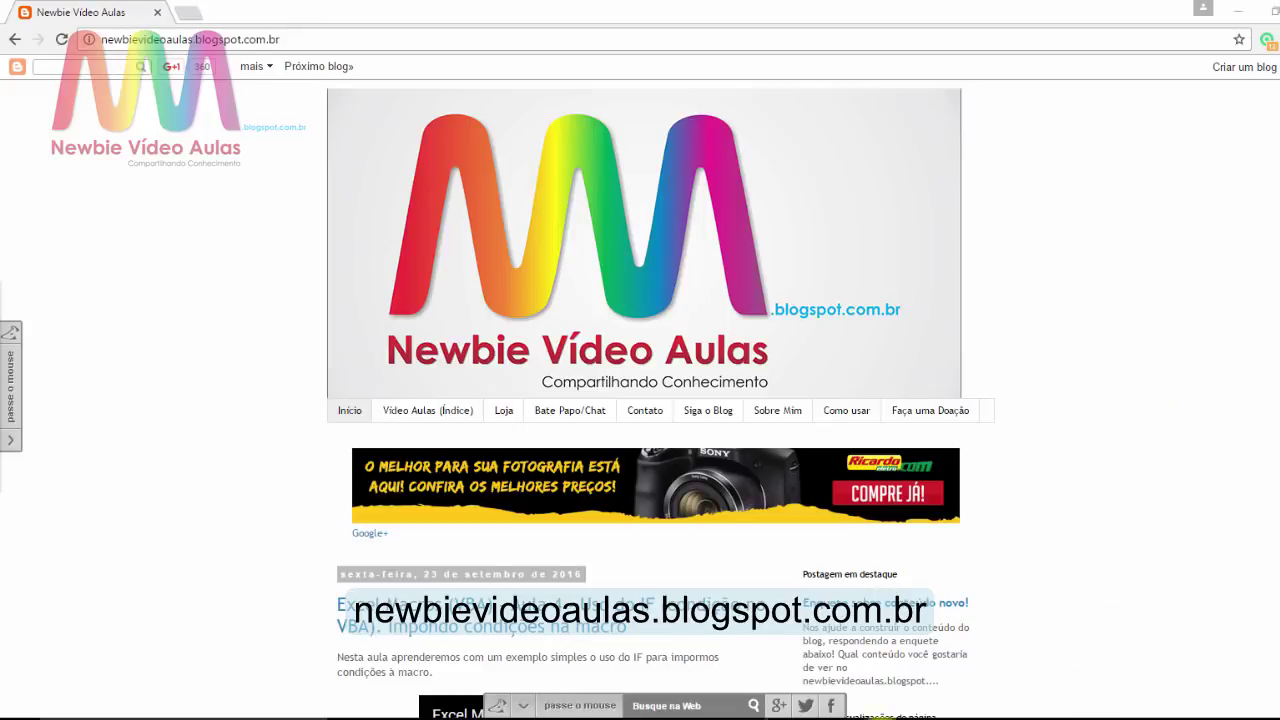
Step: Switch to the blank Word document and type =rand(9,9) on its first line
{"action": "left_click", "coordinate": [506, 719]}
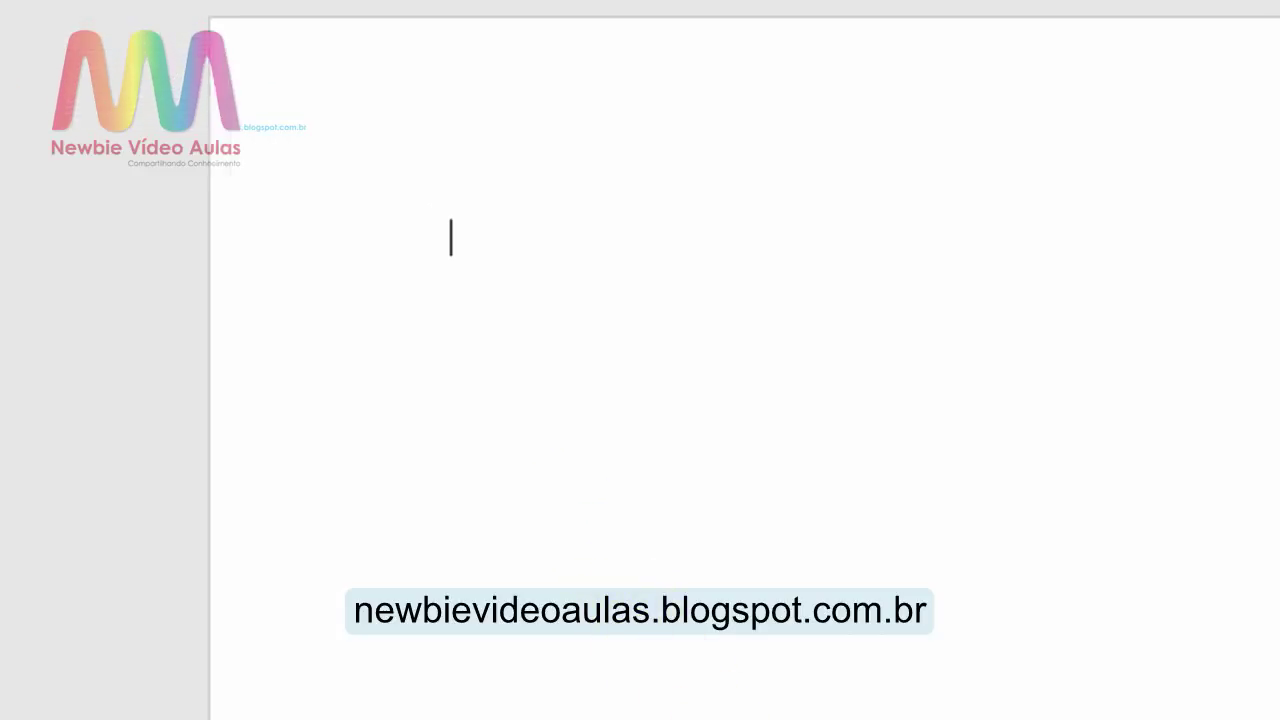
{"action": "type", "text": "="}
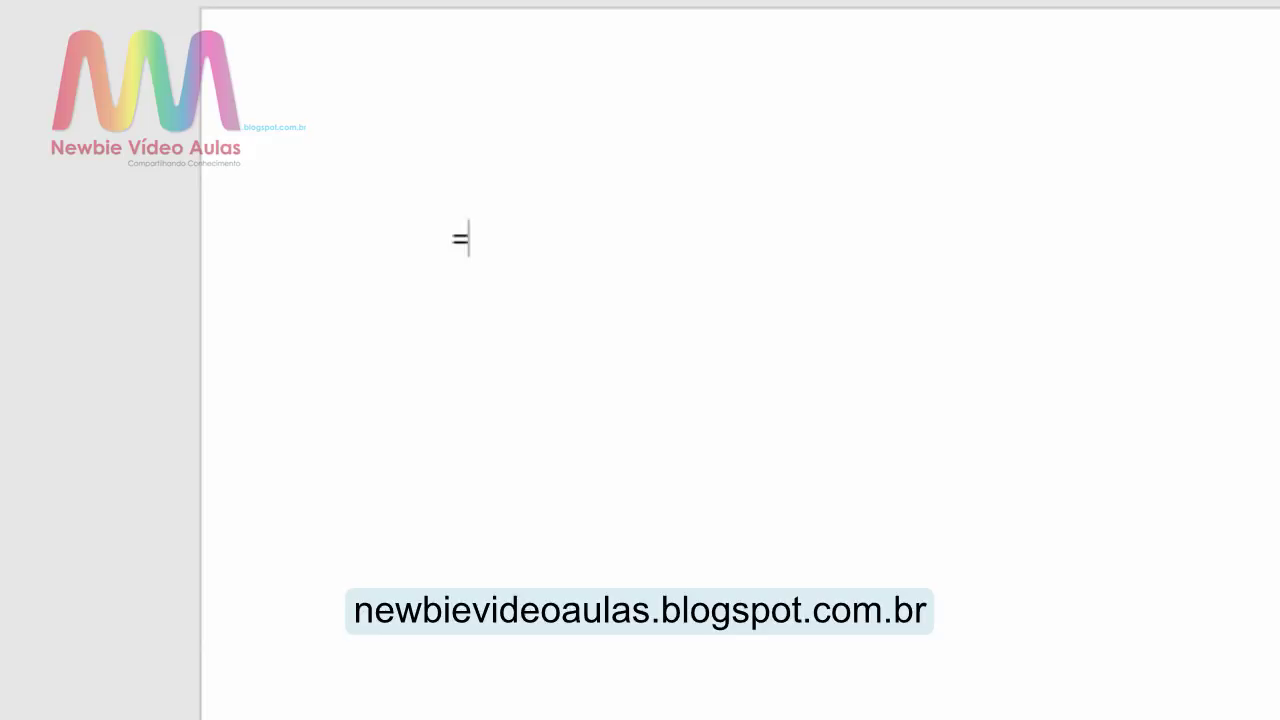
{"action": "type", "text": "rand"}
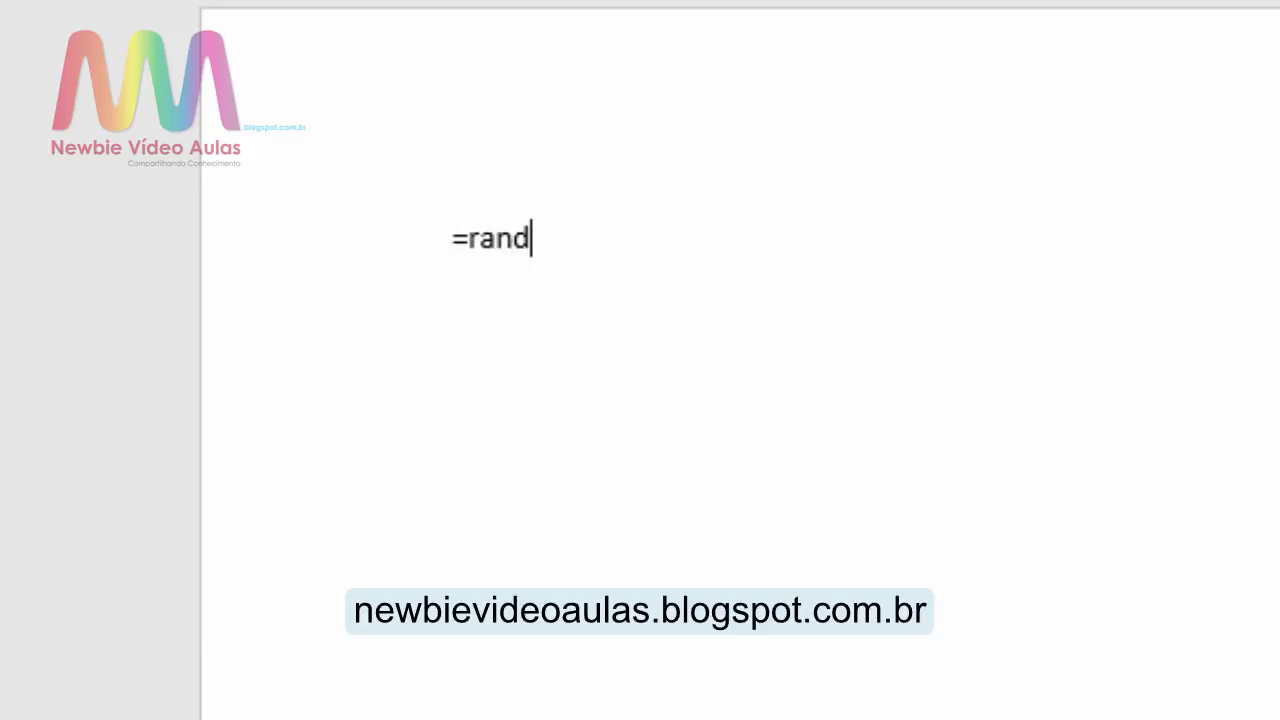
{"action": "type", "text": "(9,"}
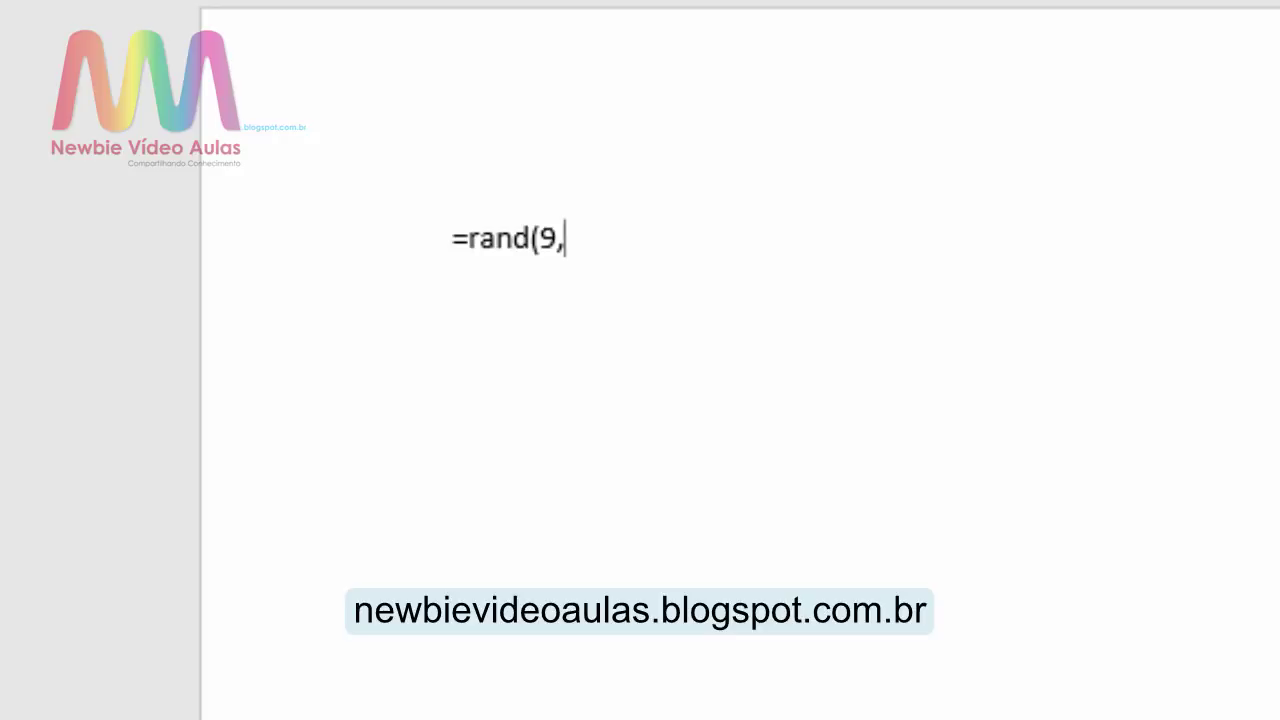
{"action": "type", "text": "9)"}
Step: Expand =rand(9,9) into pages of Portuguese sample paragraphs and scroll back to the top
{"action": "key", "text": "Return"}
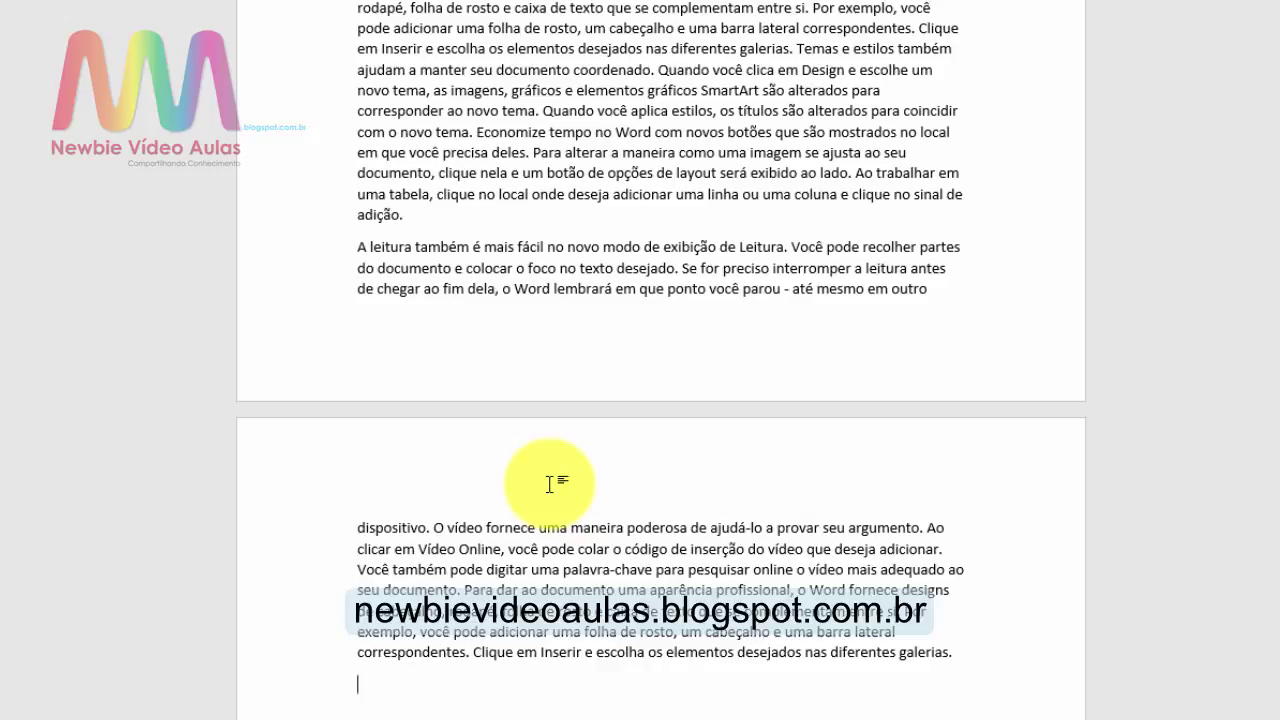
{"action": "scroll", "coordinate": [549, 484], "scroll_direction": "up", "scroll_amount": 1}
{"action": "scroll", "coordinate": [549, 484], "scroll_direction": "up", "scroll_amount": 20}
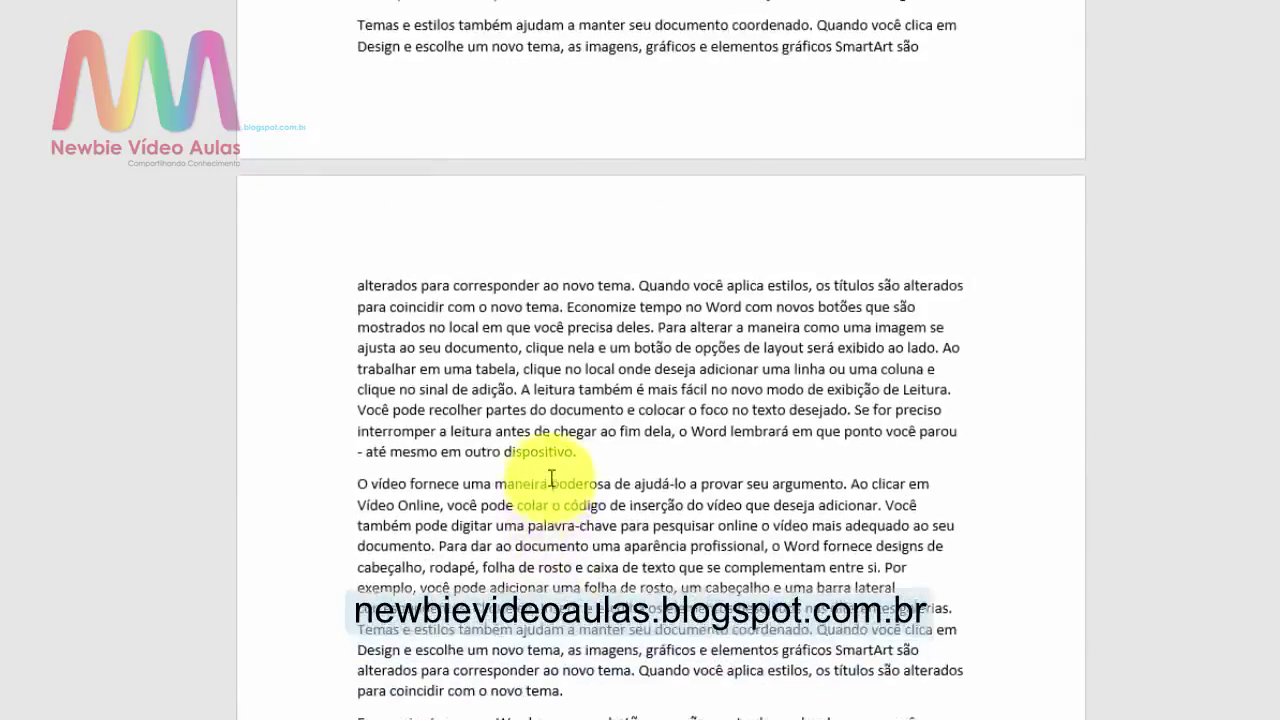
{"action": "scroll", "coordinate": [551, 479], "scroll_direction": "up", "scroll_amount": 10}
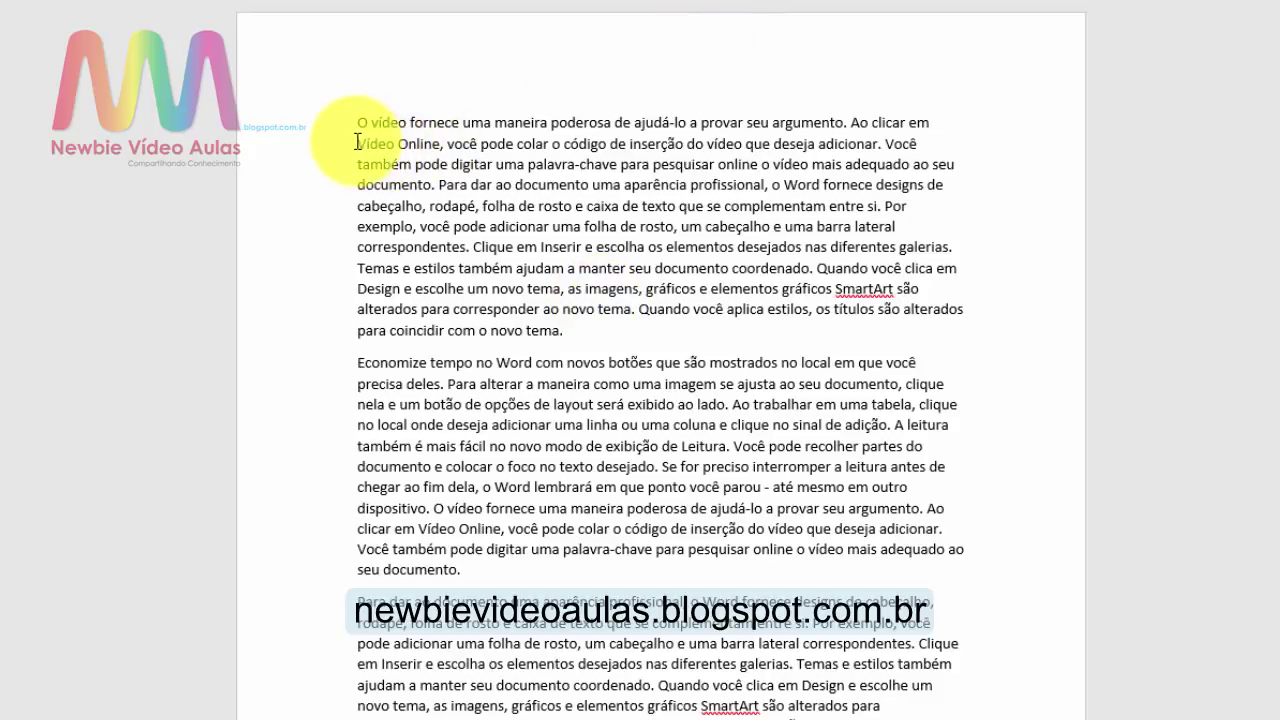
Step: Select the words "Vídeo Online" in the first generated paragraph
{"action": "left_click_drag", "start_coordinate": [357, 142], "coordinate": [442, 143]}
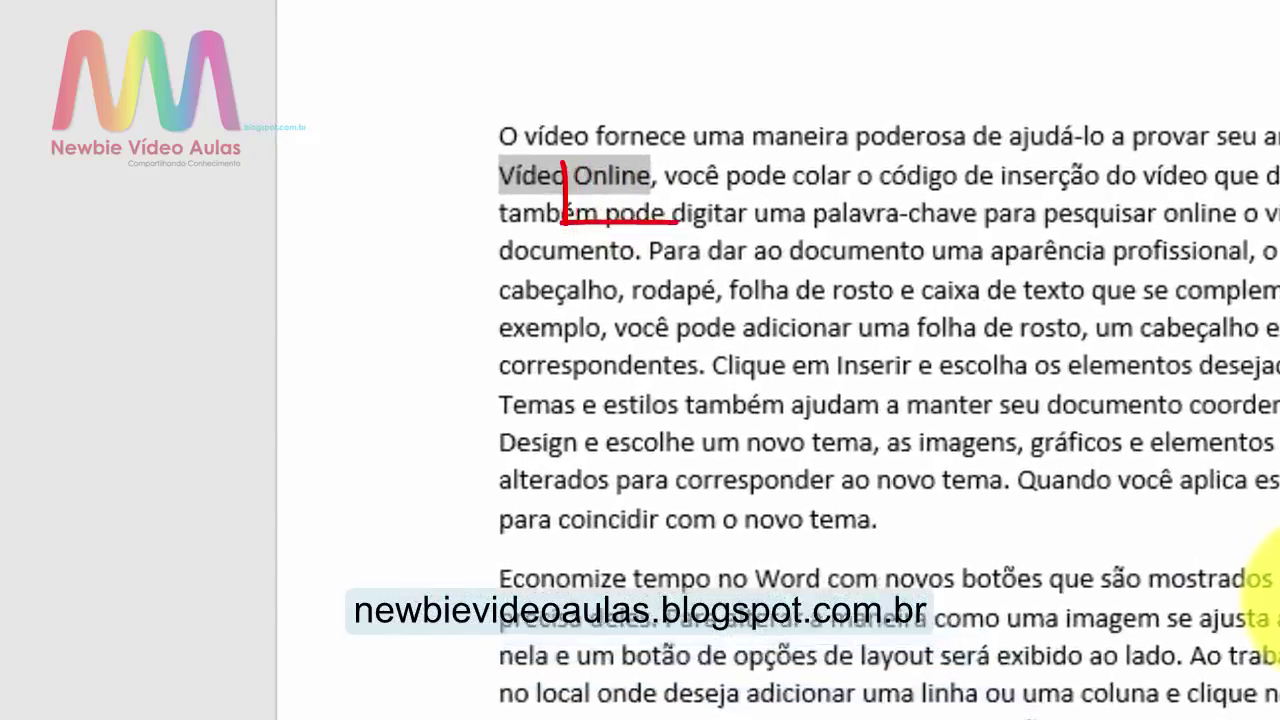
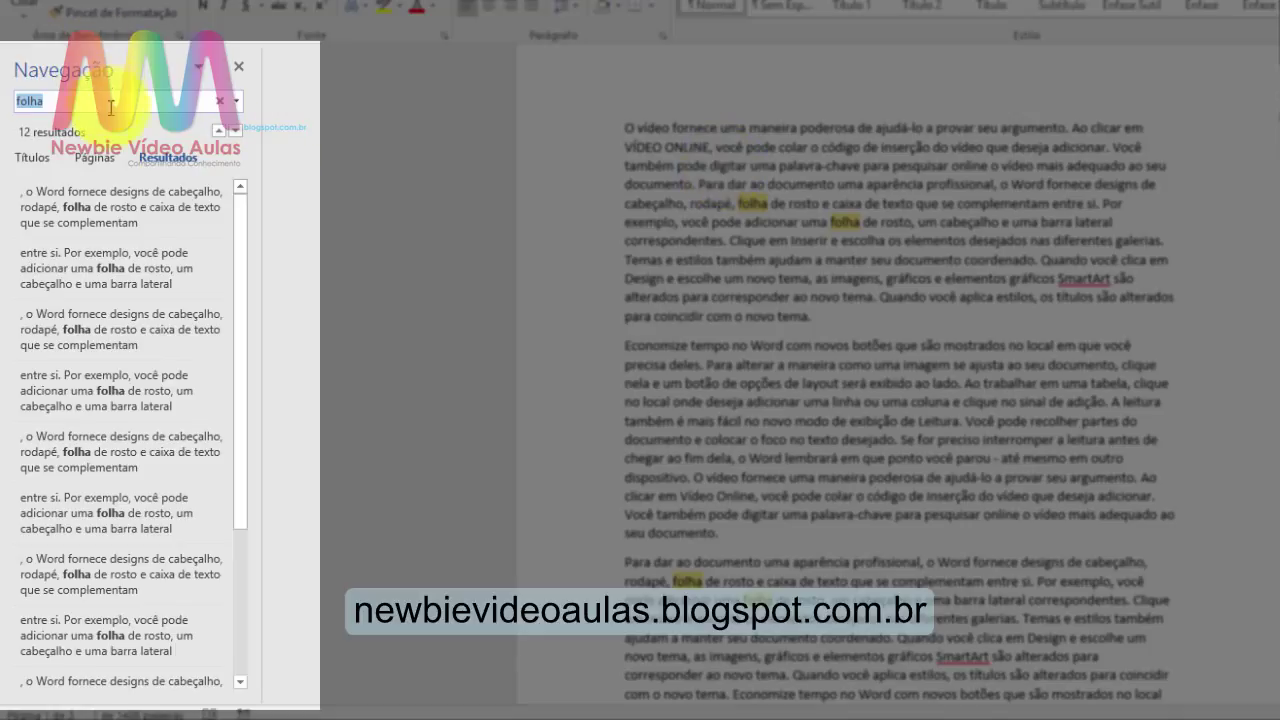
Step: Delete the previous search term from the Navigation pane's search box
{"action": "key", "text": "BackSpace"}
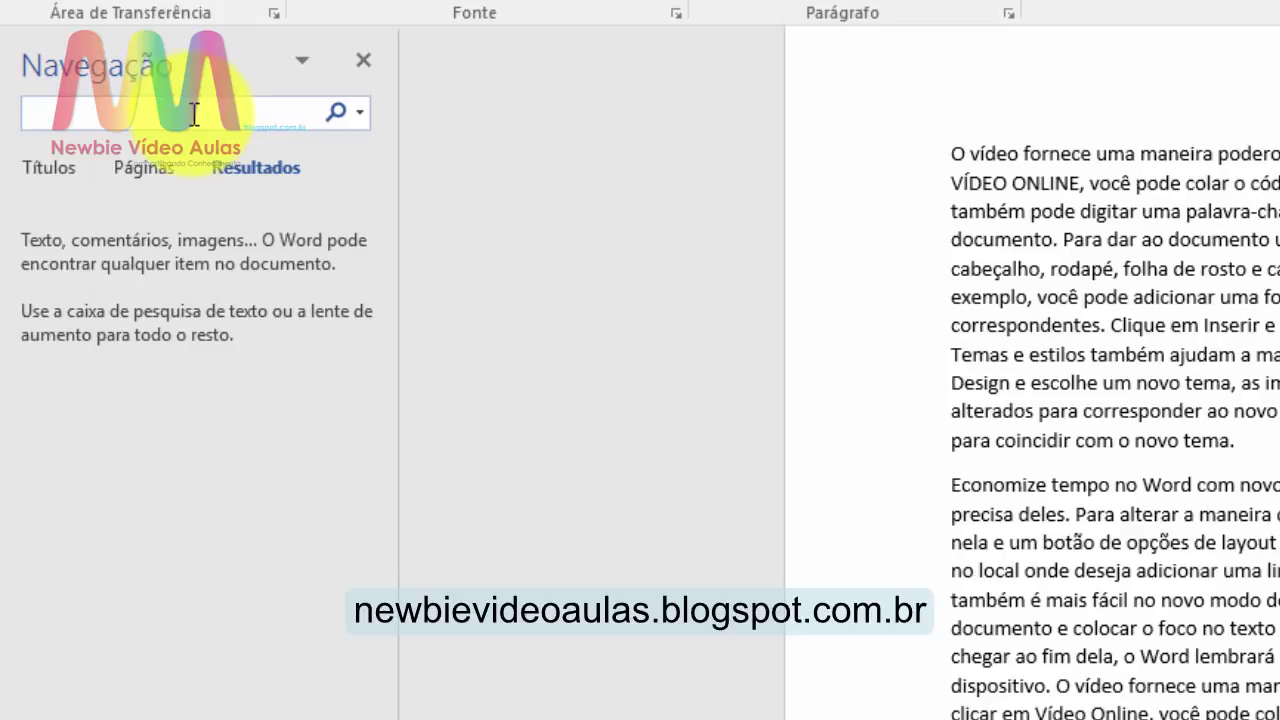
Step: Search for 'folha', review its 12 highlighted matches, then close the Navigation pane
{"action": "type", "text": "f"}
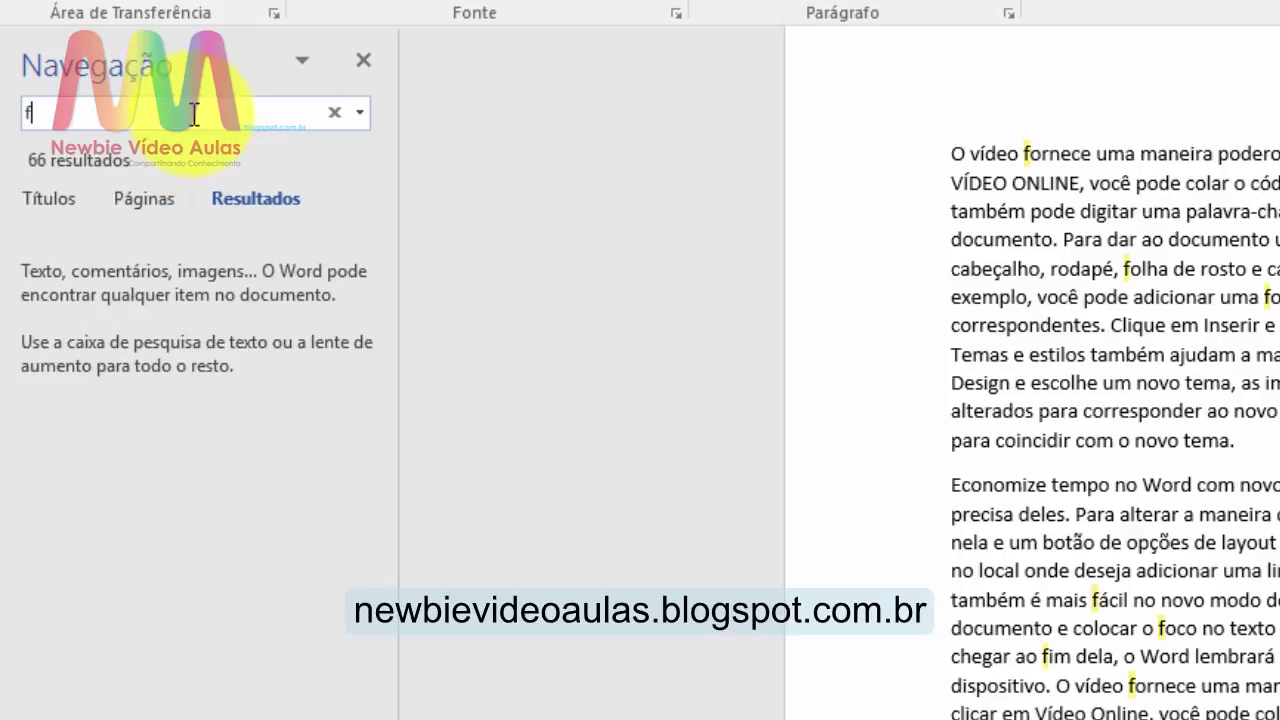
{"action": "type", "text": "olha"}
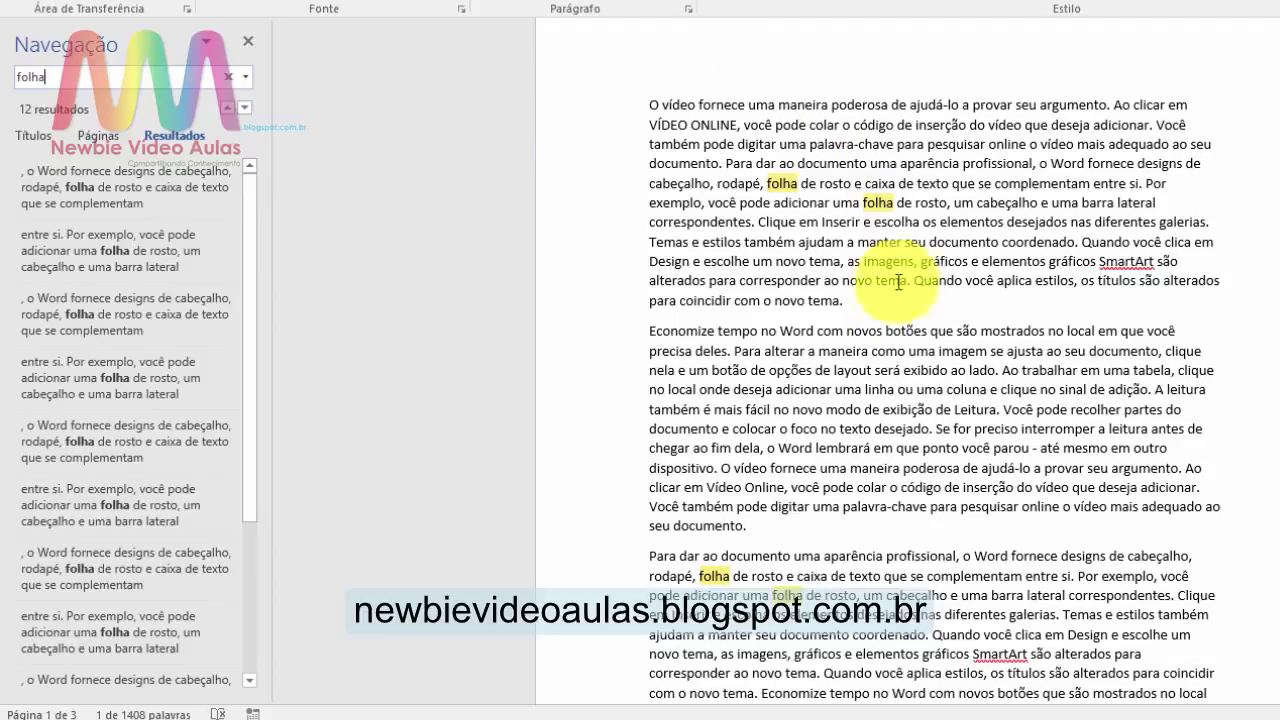
{"action": "scroll", "coordinate": [895, 302], "scroll_direction": "down", "scroll_amount": 8}
{"action": "scroll", "coordinate": [894, 294], "scroll_direction": "down", "scroll_amount": 15}
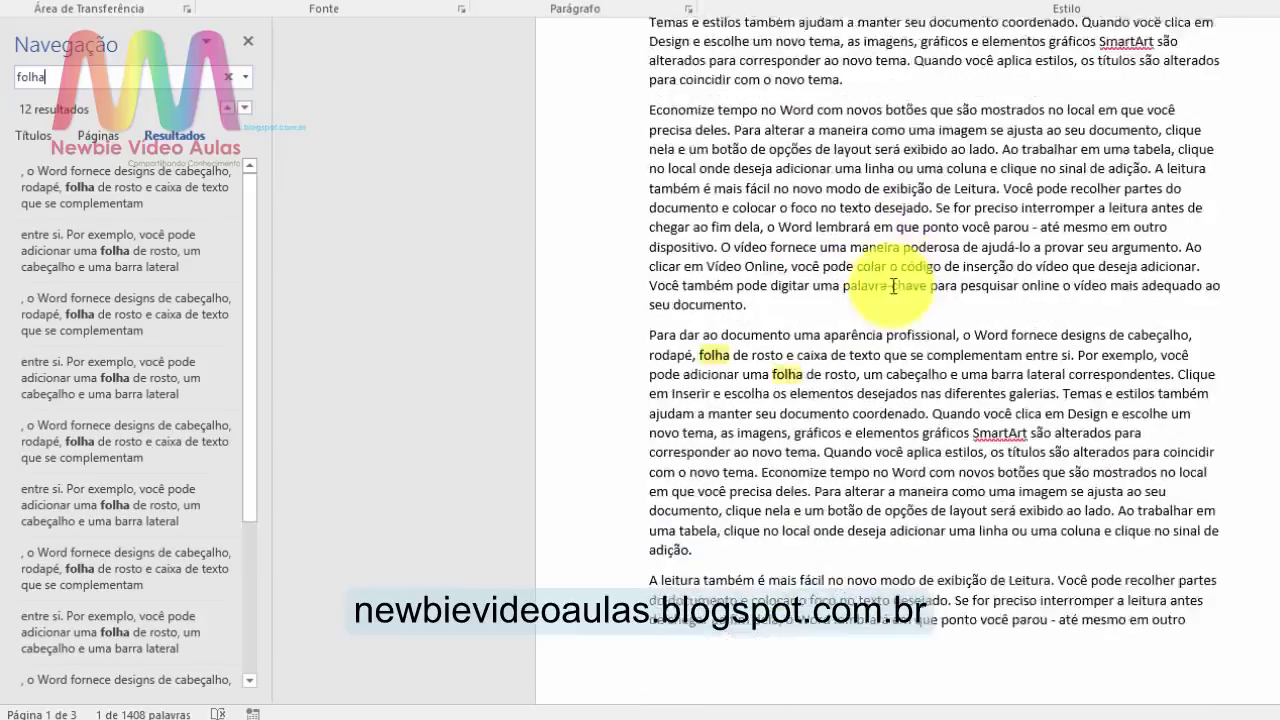
{"action": "scroll", "coordinate": [892, 280], "scroll_direction": "up", "scroll_amount": 20}
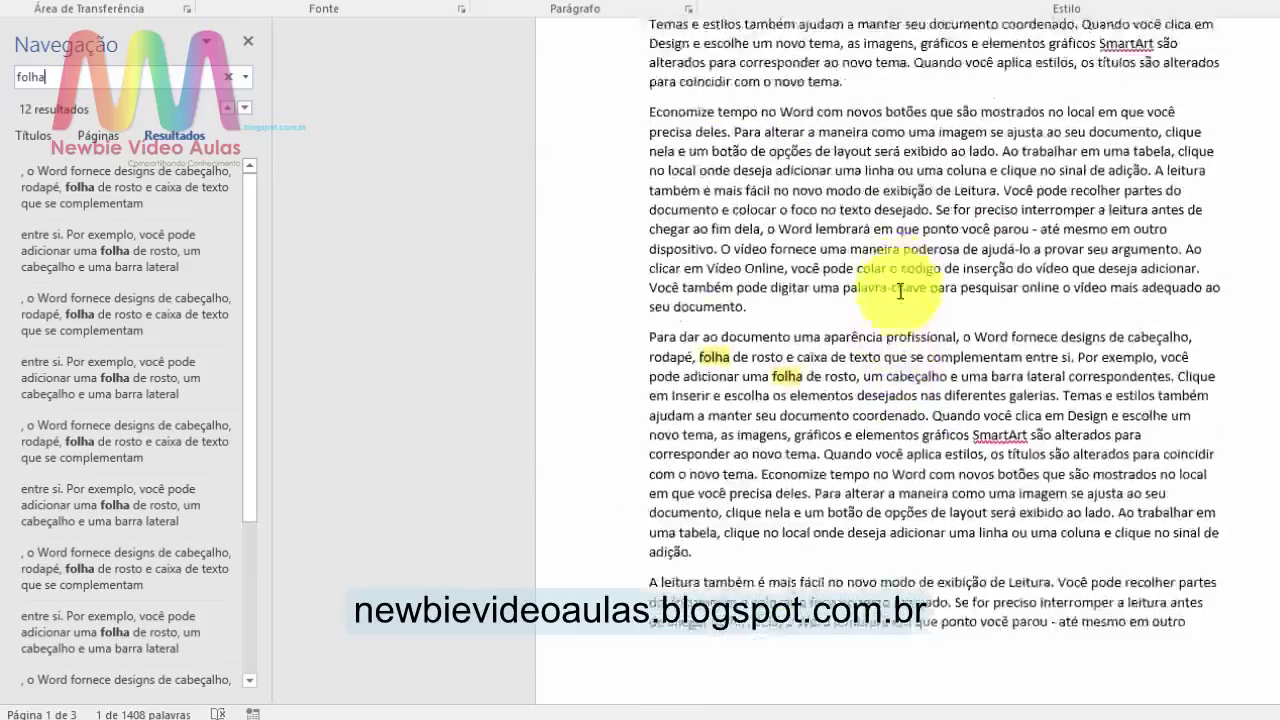
{"action": "scroll", "coordinate": [916, 286], "scroll_direction": "up", "scroll_amount": 10}
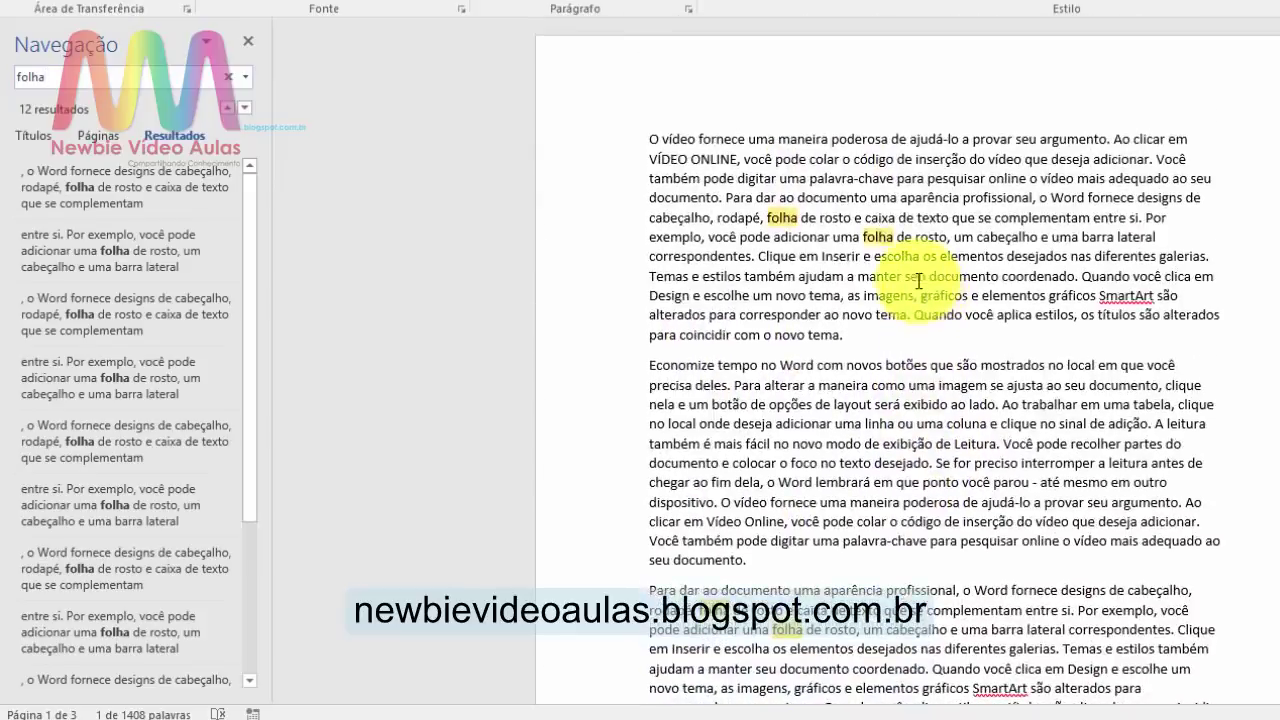
{"action": "left_click_drag", "start_coordinate": [258, 191], "coordinate": [286, 177]}
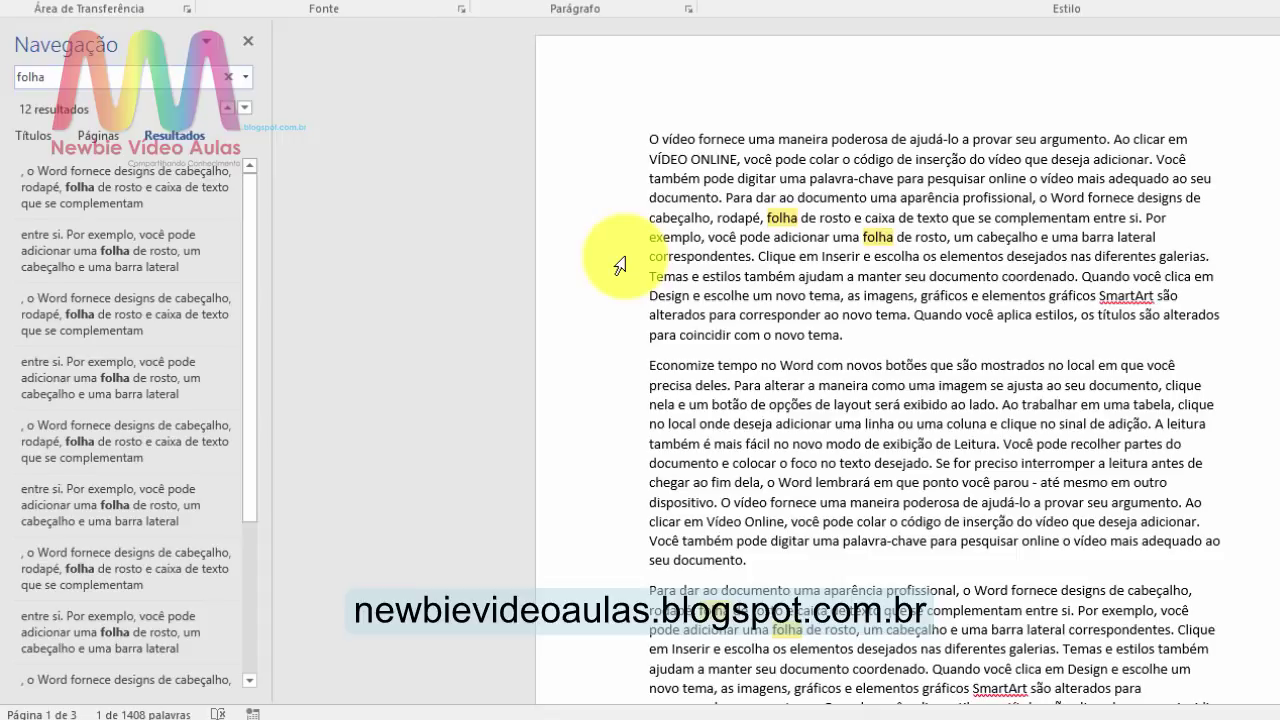
{"action": "left_click", "coordinate": [248, 47]}
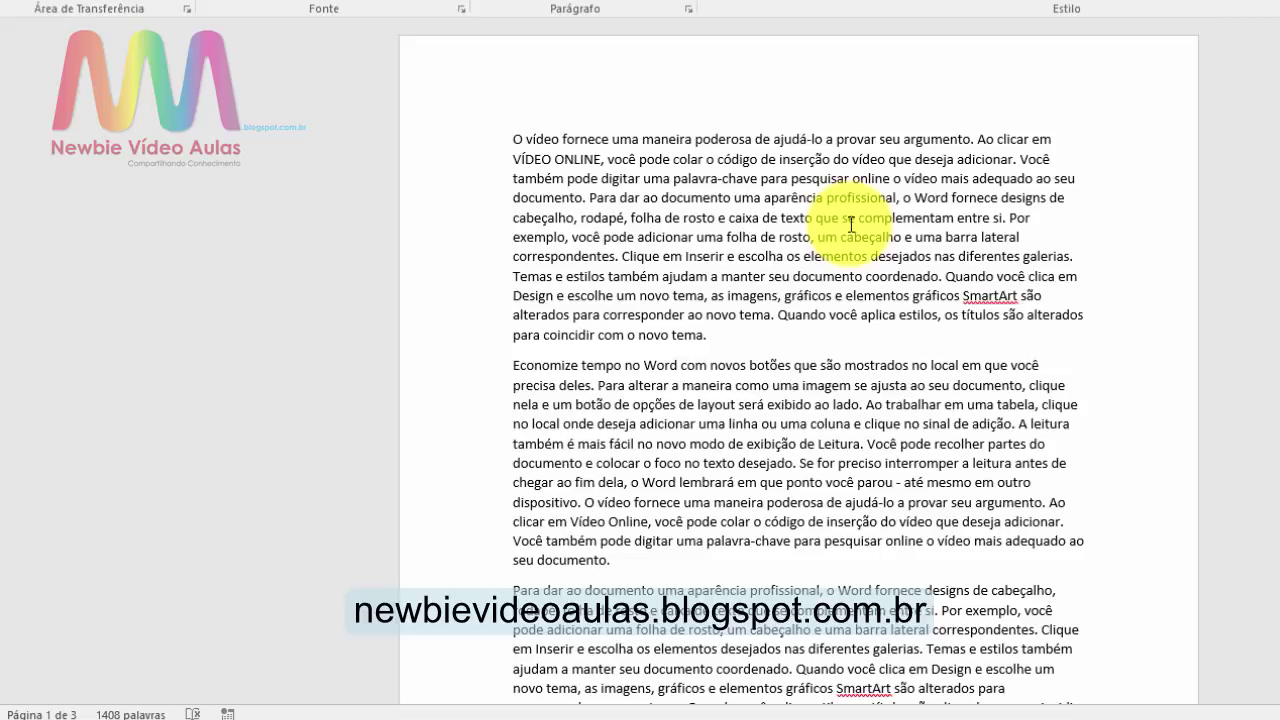
Step: Set Localizar e substituir to find 'folha' and replace with 'papel', moving the dialog up
{"action": "key", "text": "ctrl+u"}
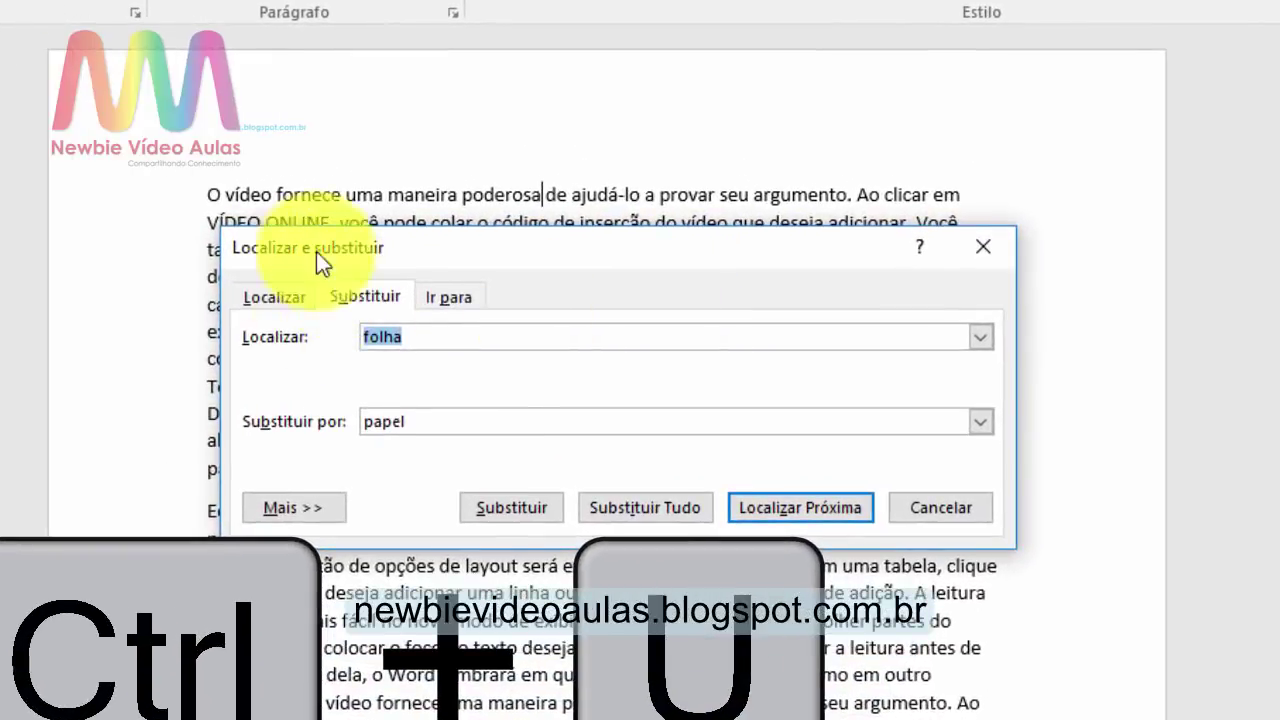
{"action": "left_click", "coordinate": [413, 343]}
{"action": "left_click_drag", "start_coordinate": [454, 340], "coordinate": [309, 346]}
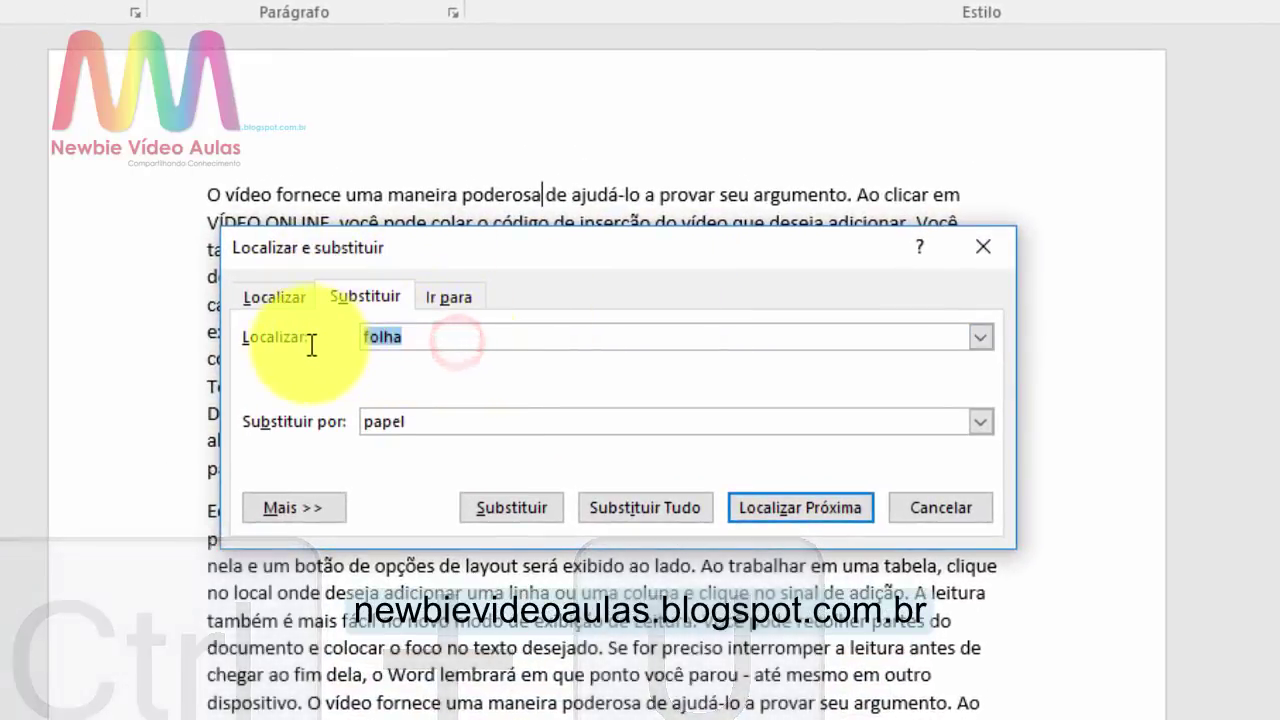
{"action": "left_click", "coordinate": [443, 335]}
{"action": "left_click_drag", "start_coordinate": [481, 340], "coordinate": [343, 337]}
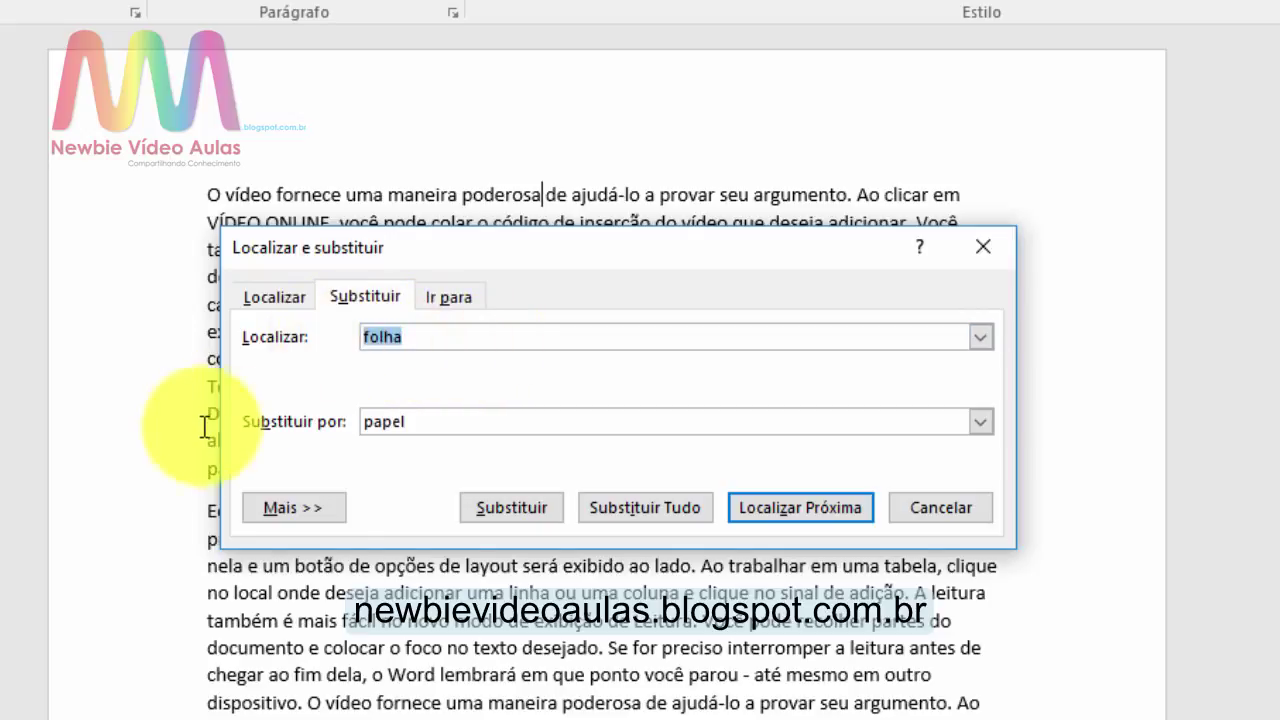
{"action": "left_click_drag", "start_coordinate": [380, 425], "coordinate": [229, 428]}
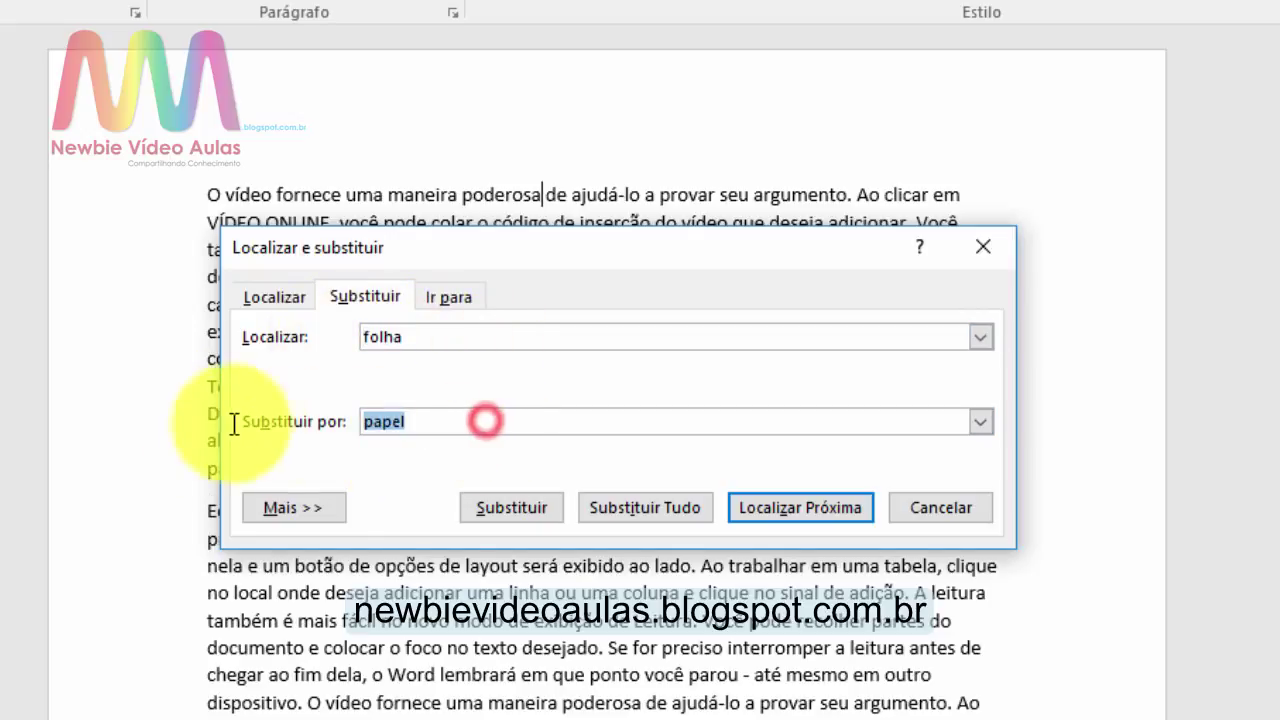
{"action": "left_click", "coordinate": [476, 426]}
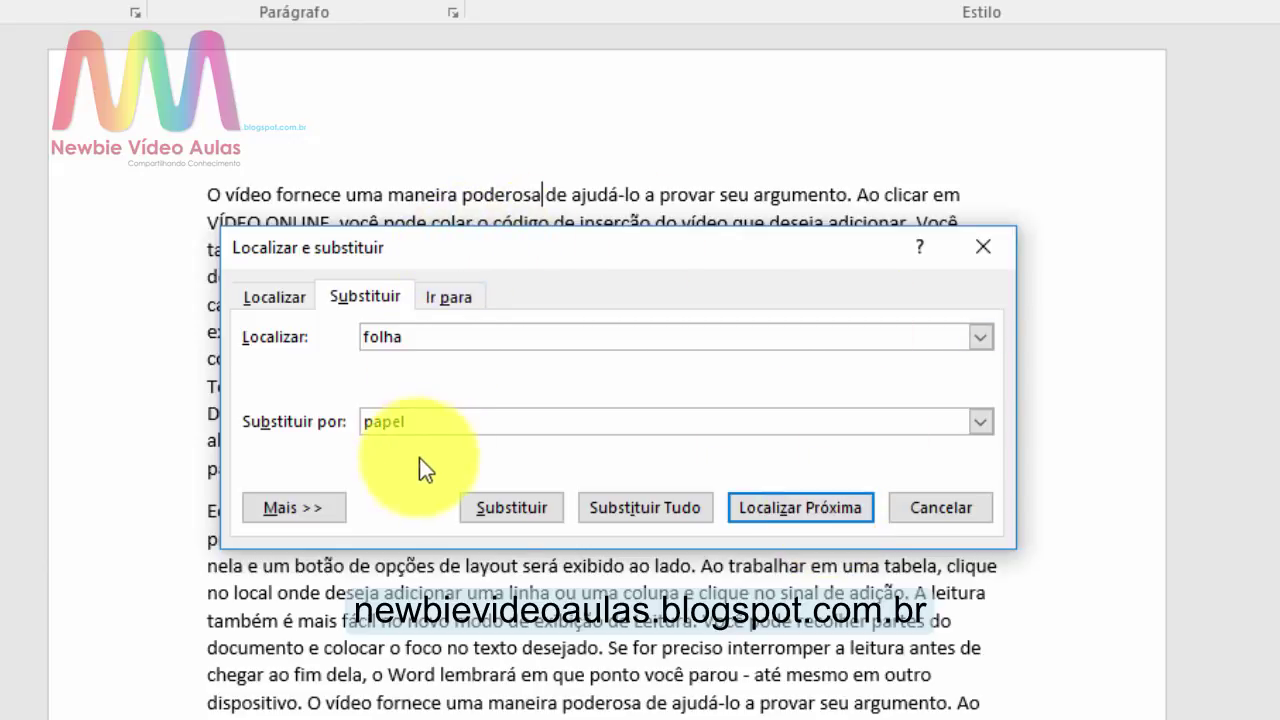
{"action": "left_click_drag", "start_coordinate": [497, 247], "coordinate": [471, 179]}
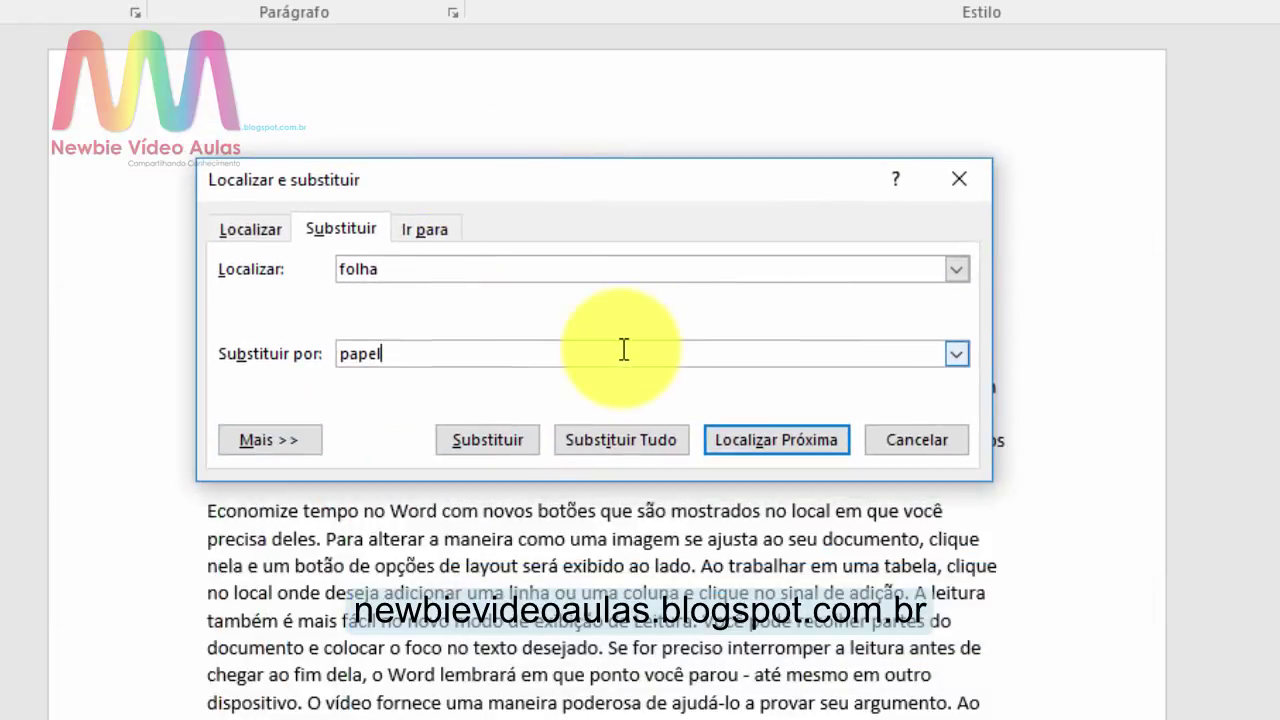
{"action": "left_click", "coordinate": [625, 444]}
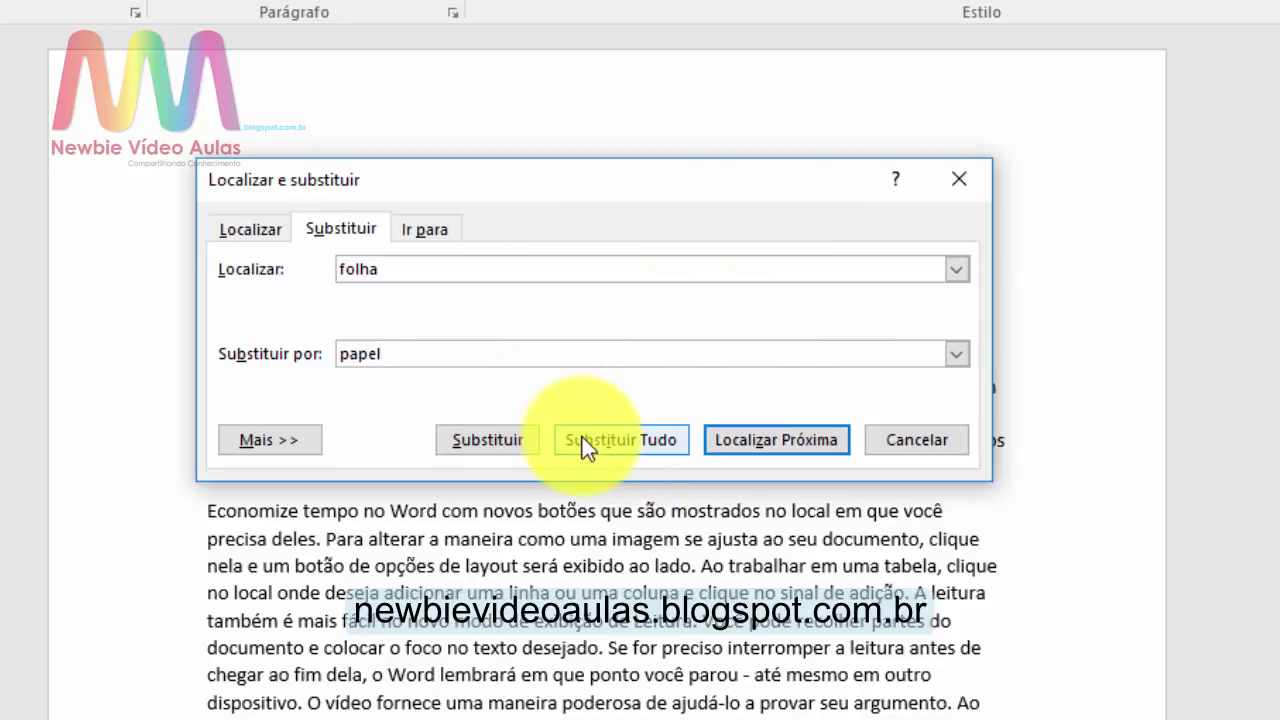
Step: Replace all 12 occurrences of 'folha' with 'papel' and close the dialog
{"action": "left_click", "coordinate": [582, 440]}
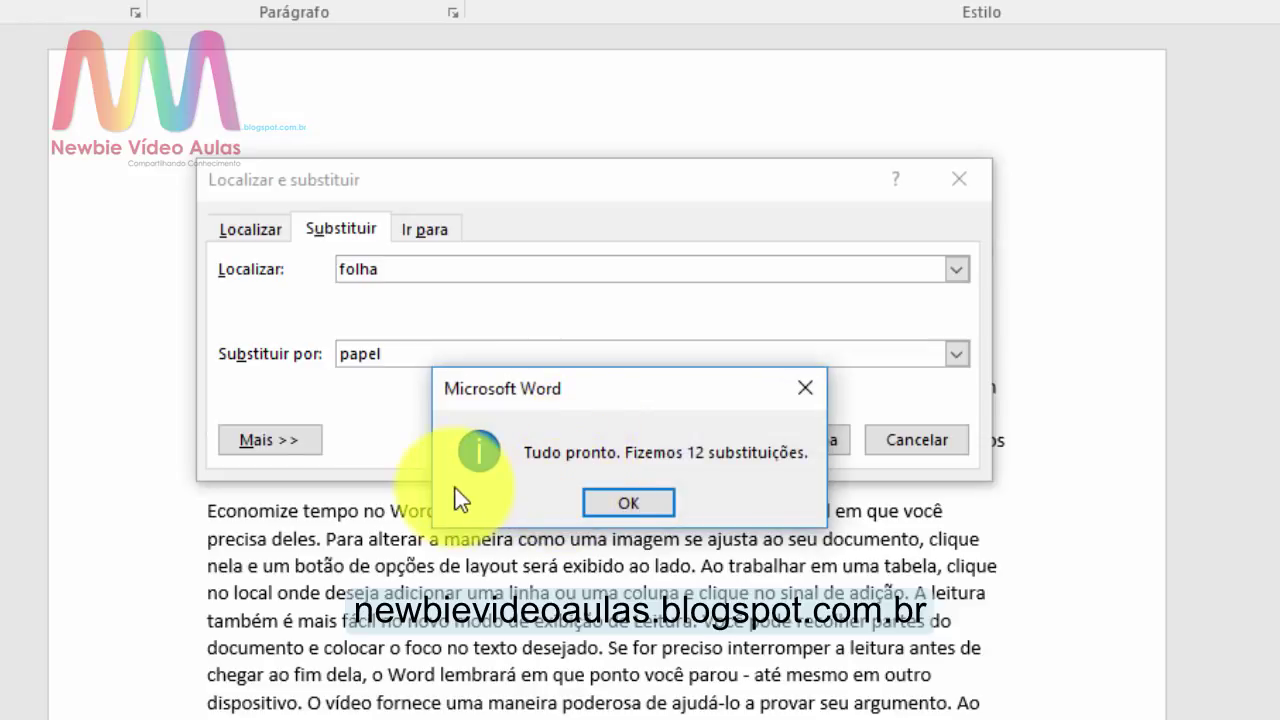
{"action": "left_click", "coordinate": [662, 508]}
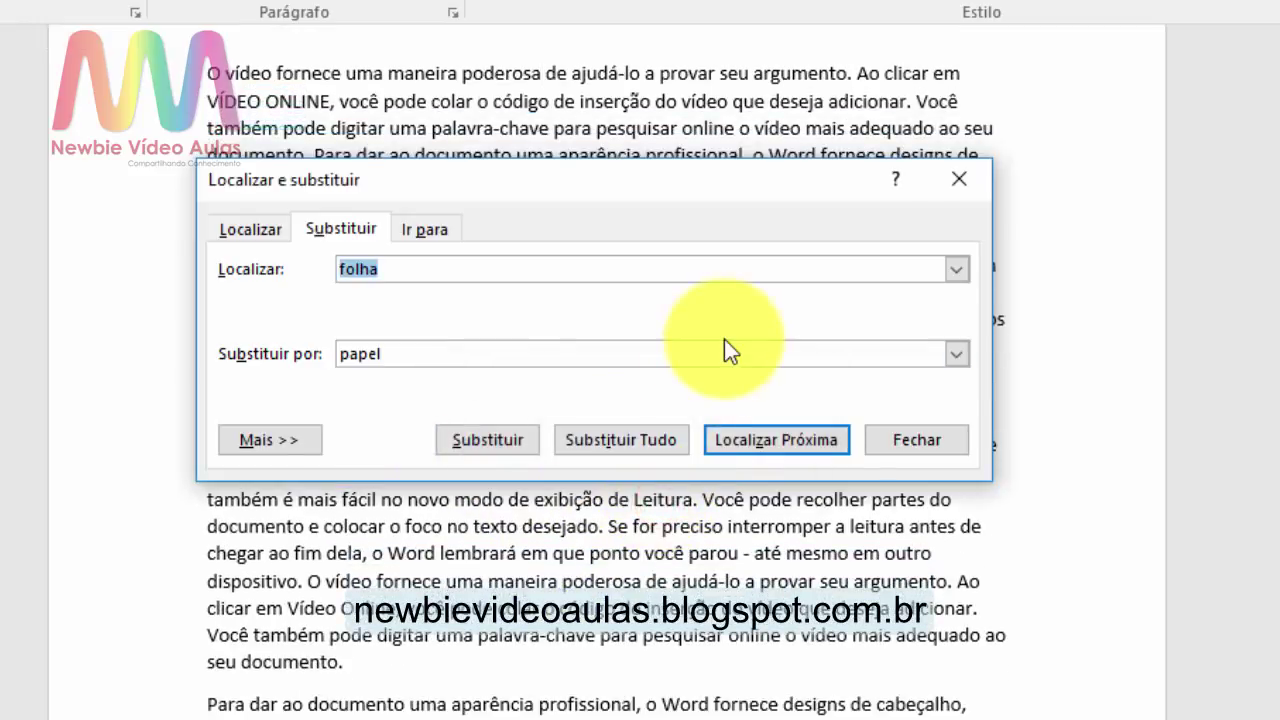
{"action": "left_click", "coordinate": [889, 436]}
{"action": "scroll", "coordinate": [1020, 694], "scroll_direction": "up", "scroll_amount": 2}
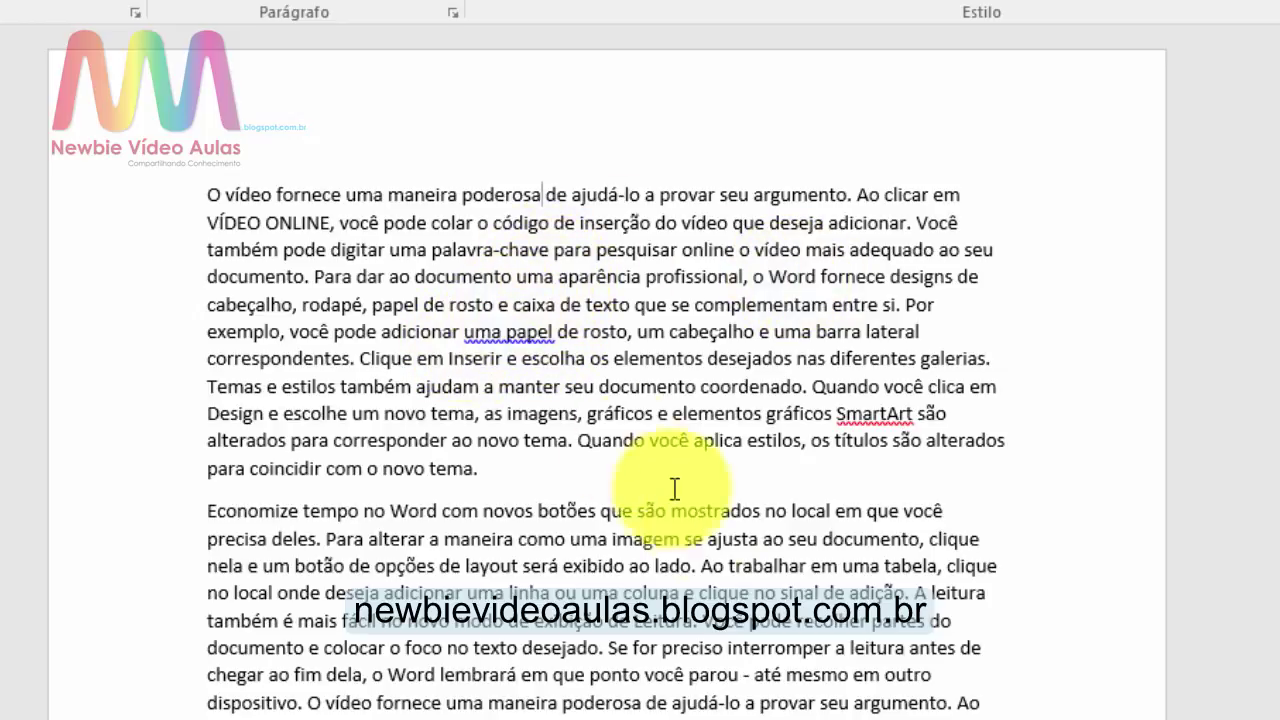
{"action": "key", "text": "ctrl+l"}
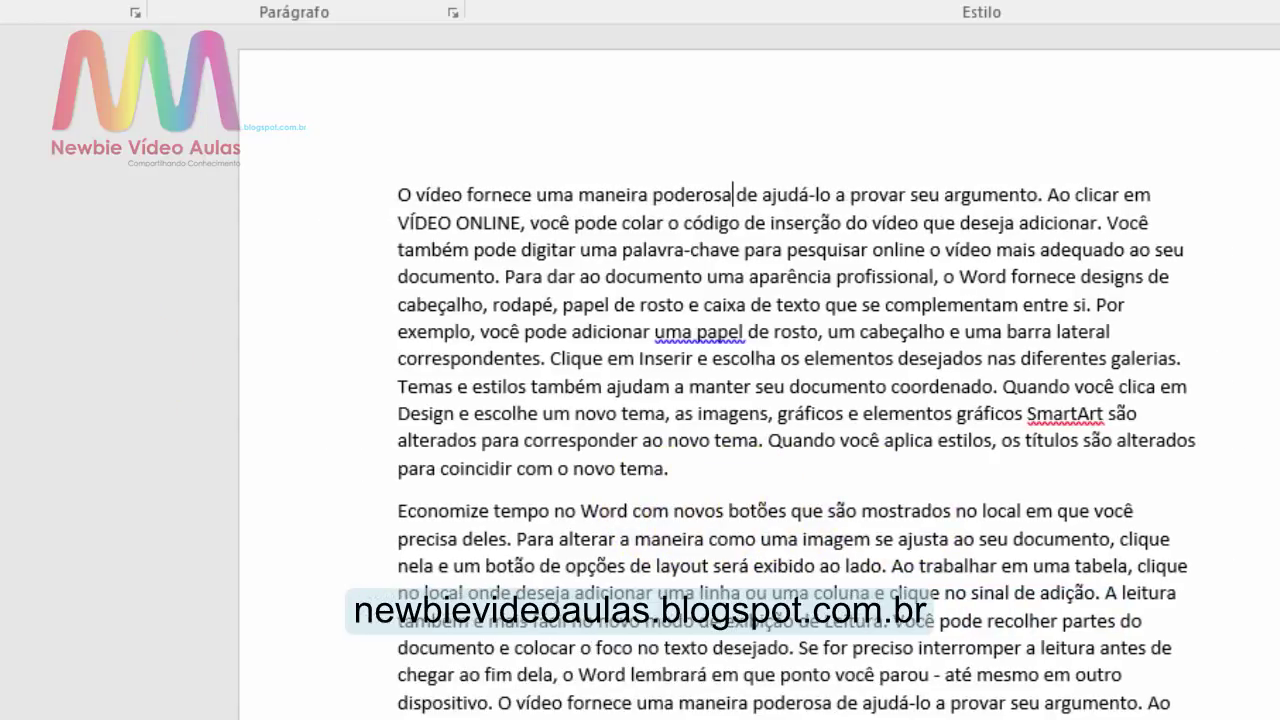
{"action": "type", "text": "papel"}
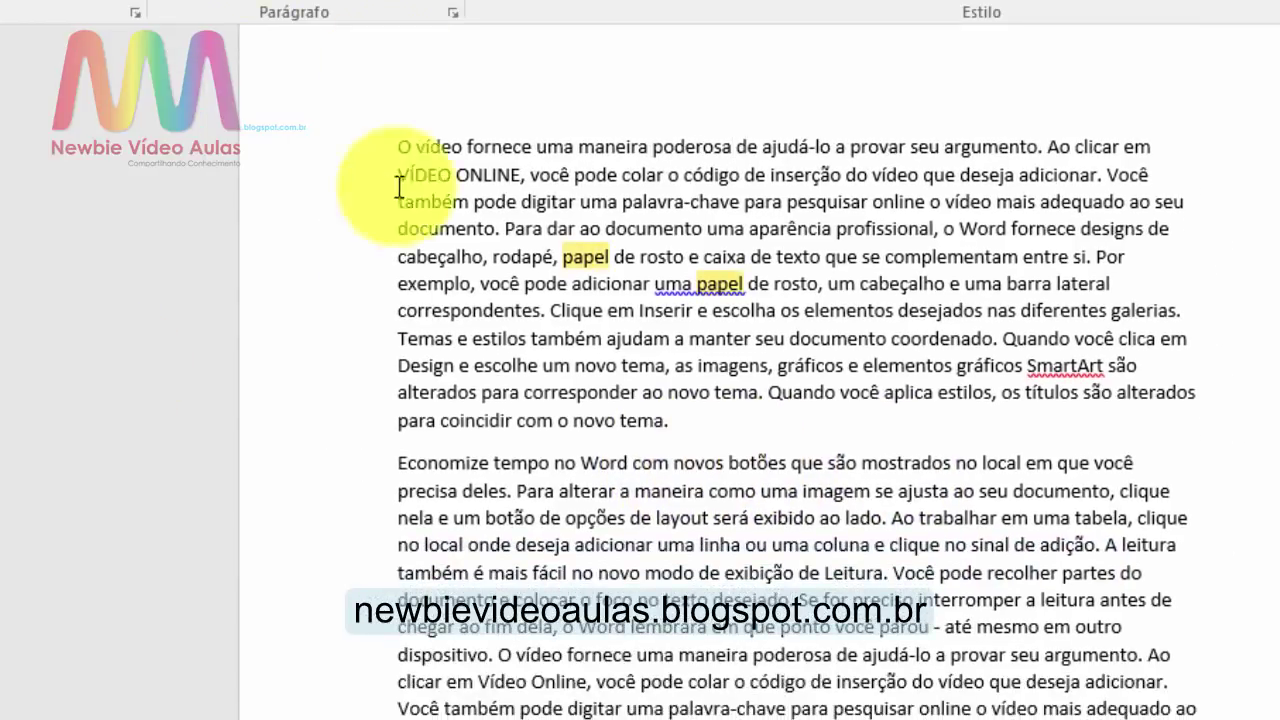
{"action": "scroll", "coordinate": [773, 708], "scroll_direction": "down", "scroll_amount": 10}
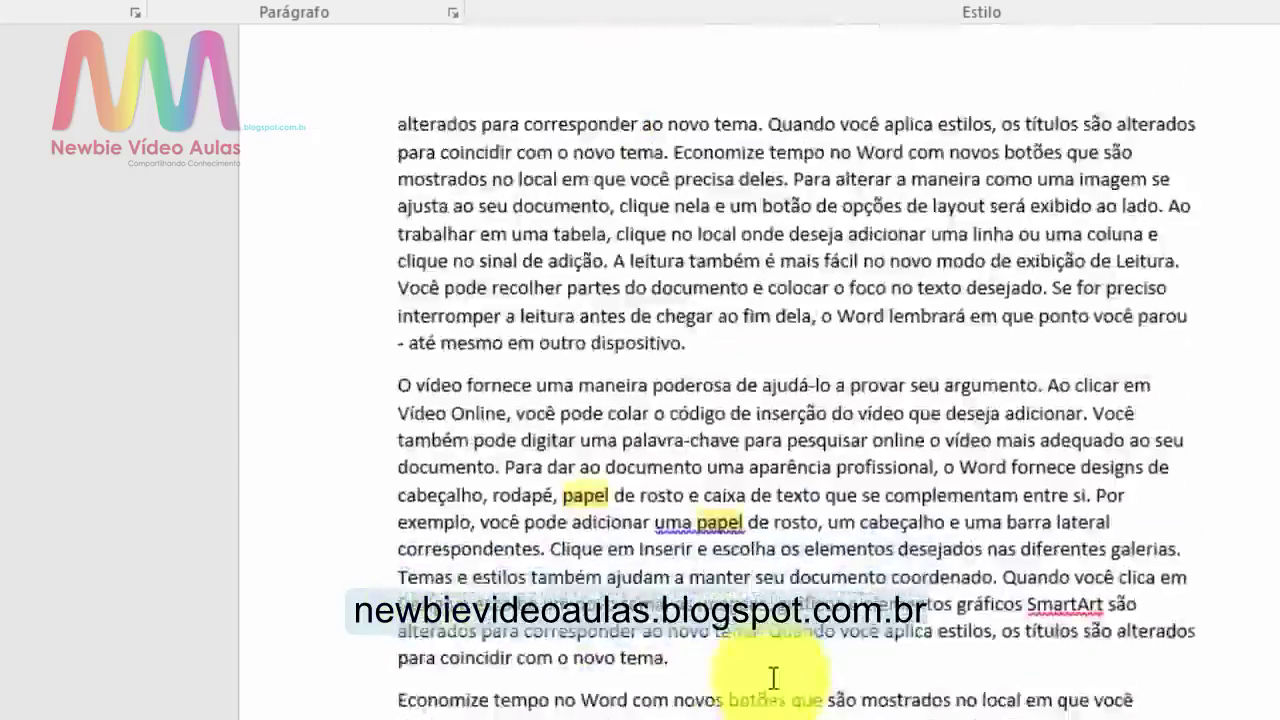
{"action": "scroll", "coordinate": [773, 680], "scroll_direction": "down", "scroll_amount": 10}
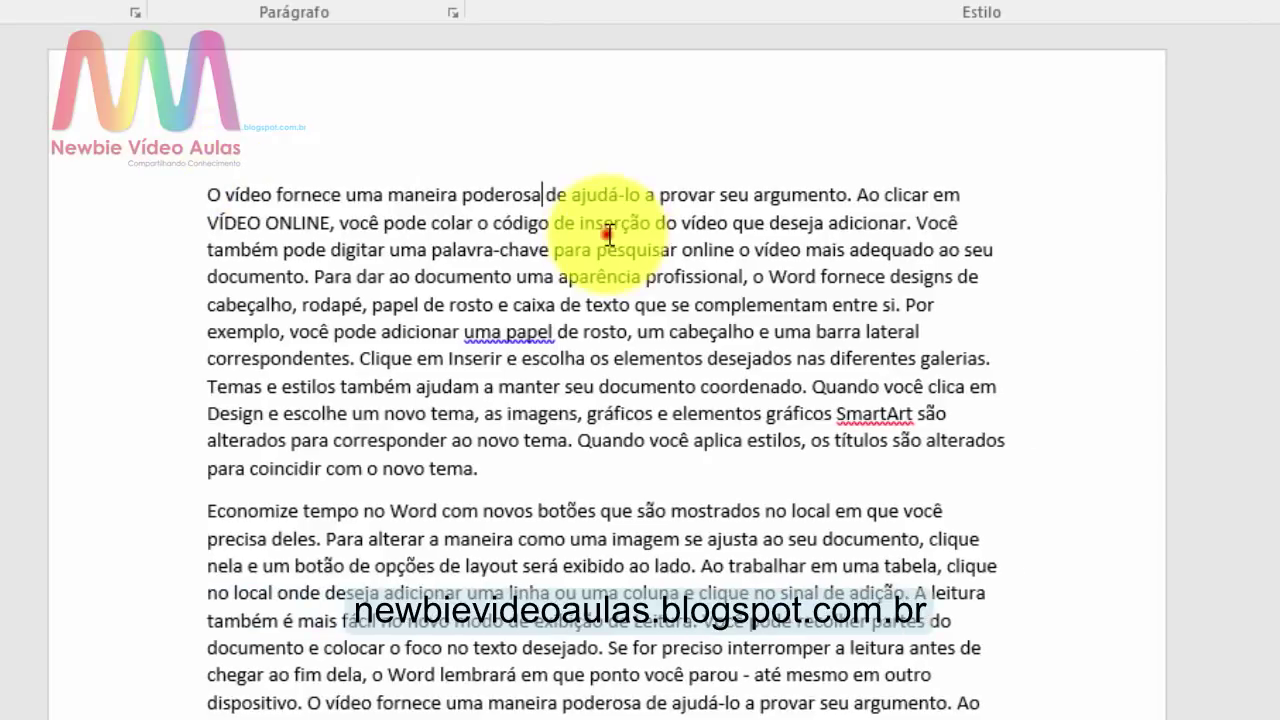
{"action": "left_click", "coordinate": [607, 228]}
{"action": "left_click", "coordinate": [1000, 194]}
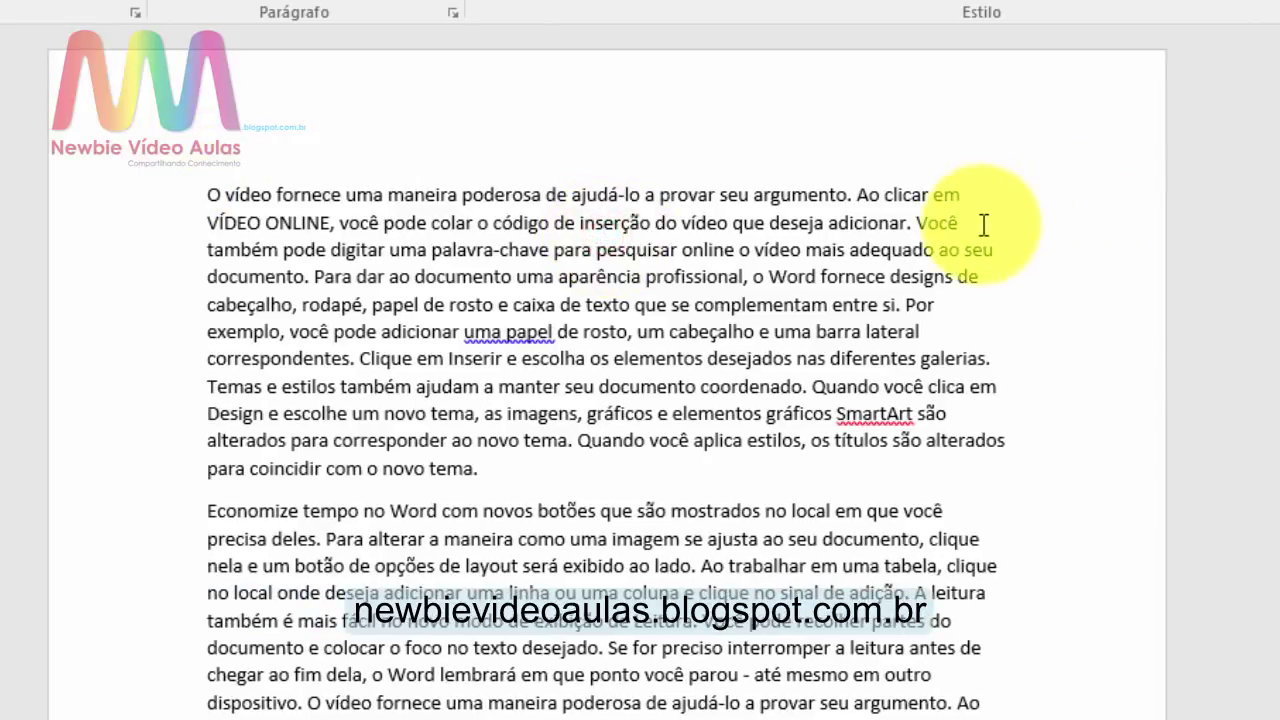
{"action": "left_click", "coordinate": [960, 199]}
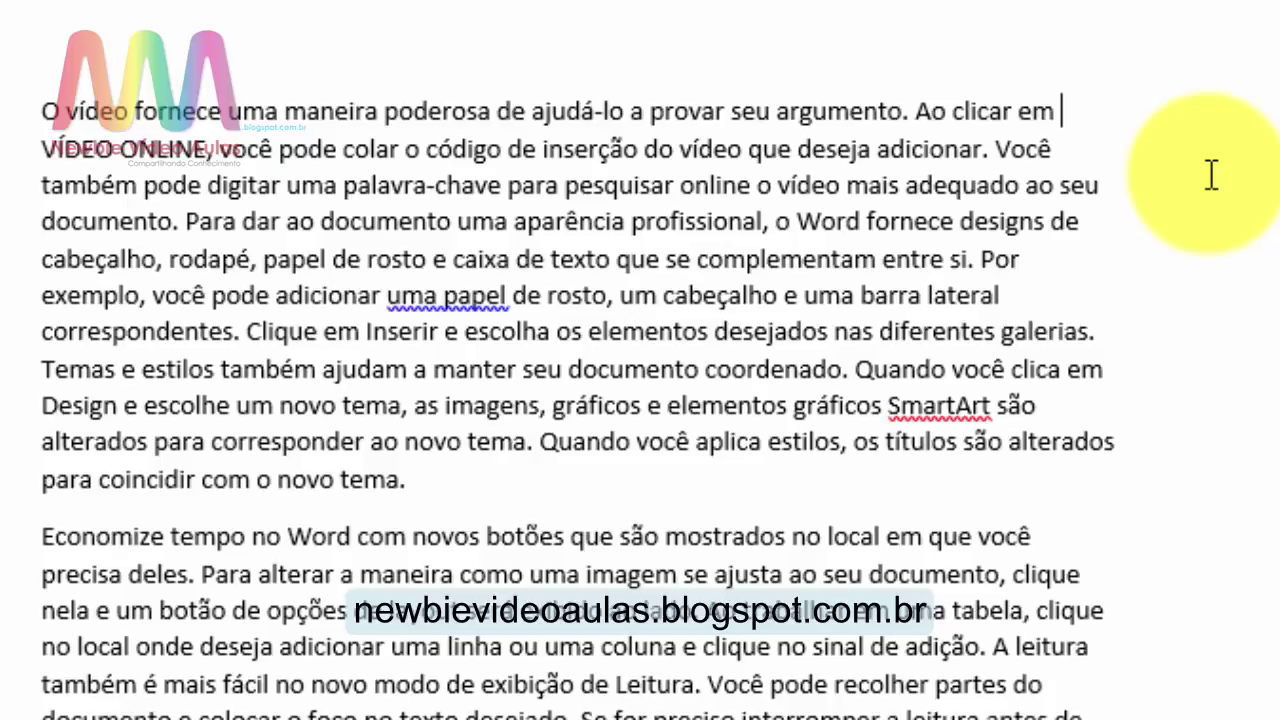
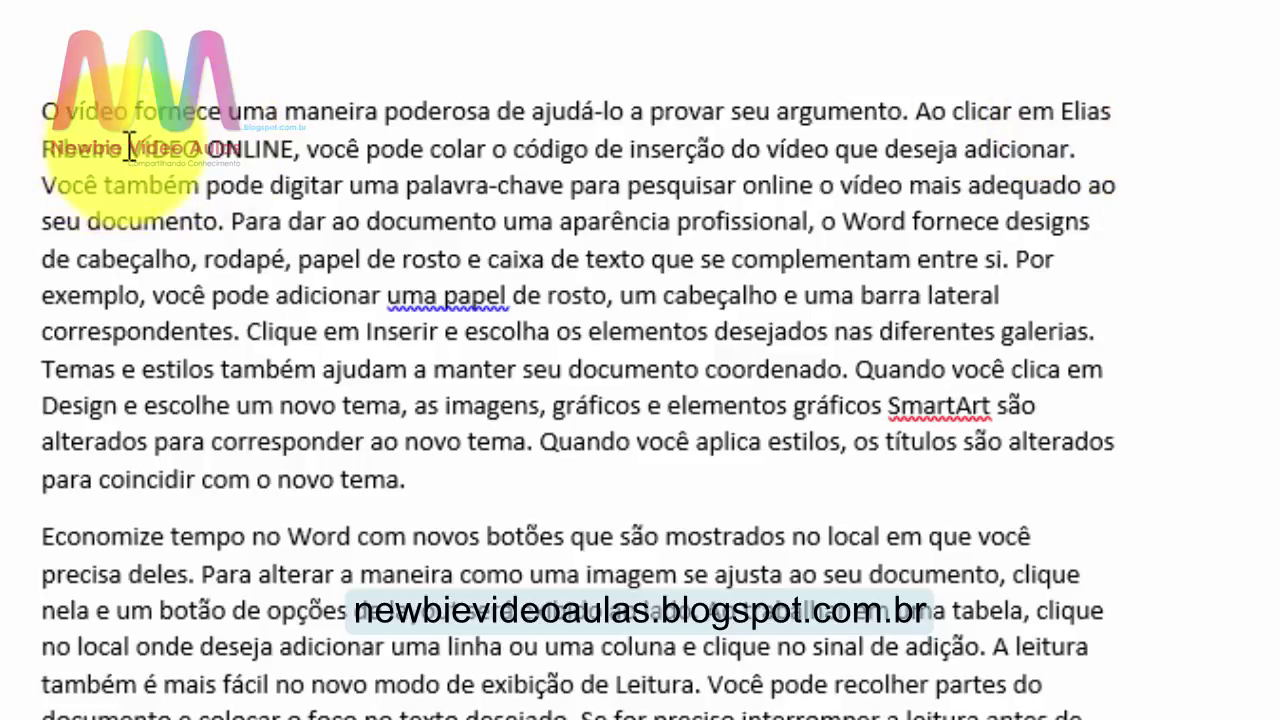
{"action": "left_click_drag", "start_coordinate": [122, 150], "coordinate": [1075, 114]}
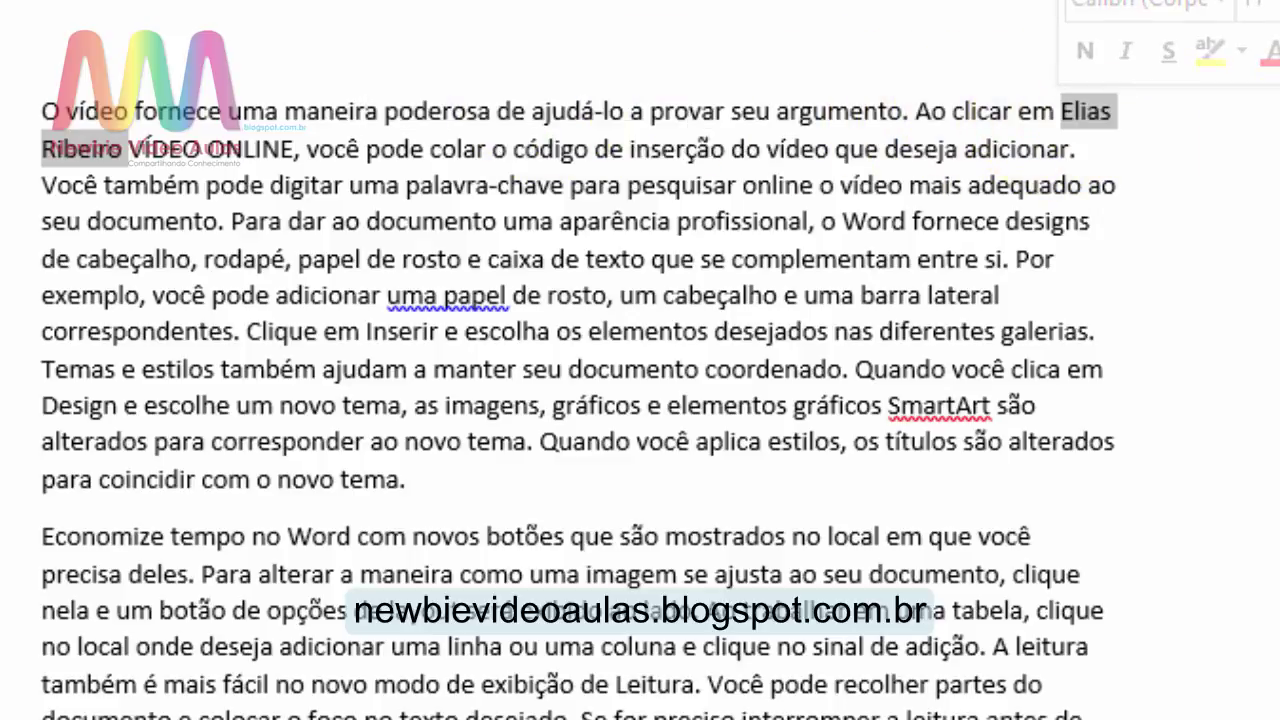
{"action": "key", "text": "Delete"}
{"action": "left_click", "coordinate": [1062, 120]}
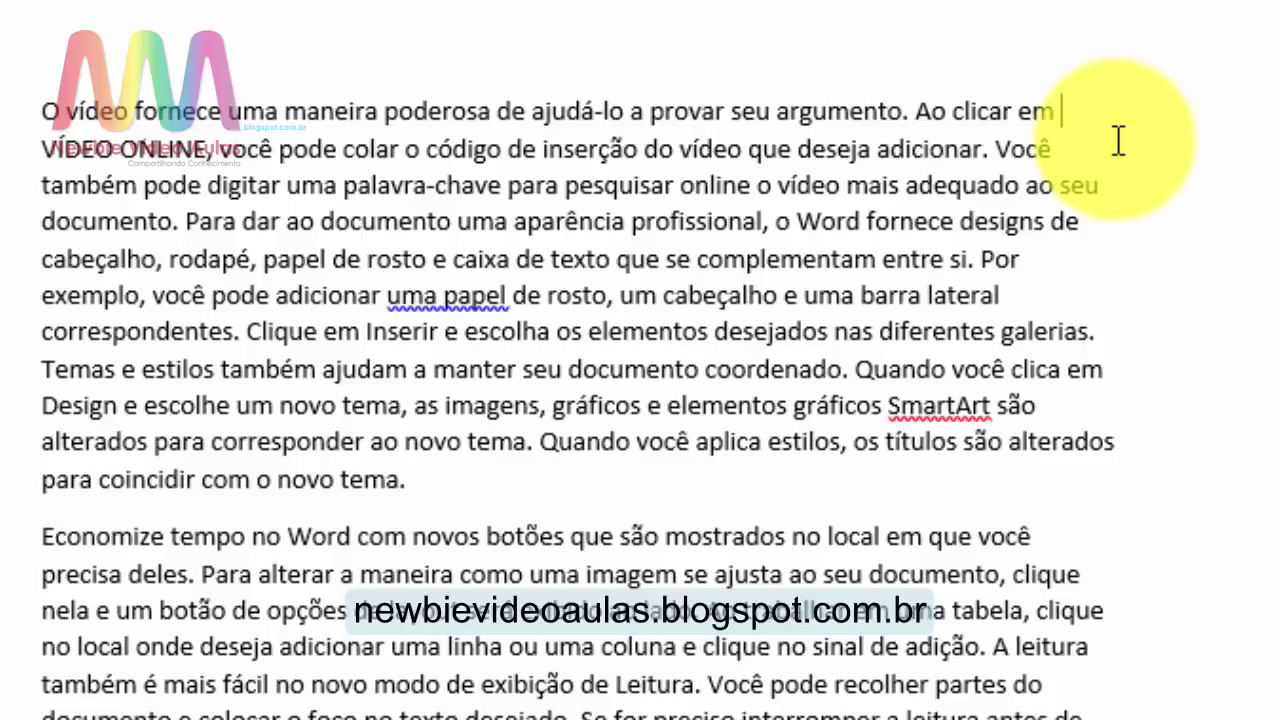
Step: Type the person's first name and surname, joined by a non-breaking space, before 'VÍDEO ONLINE'
{"action": "key", "text": "ctrl+shift+space"}
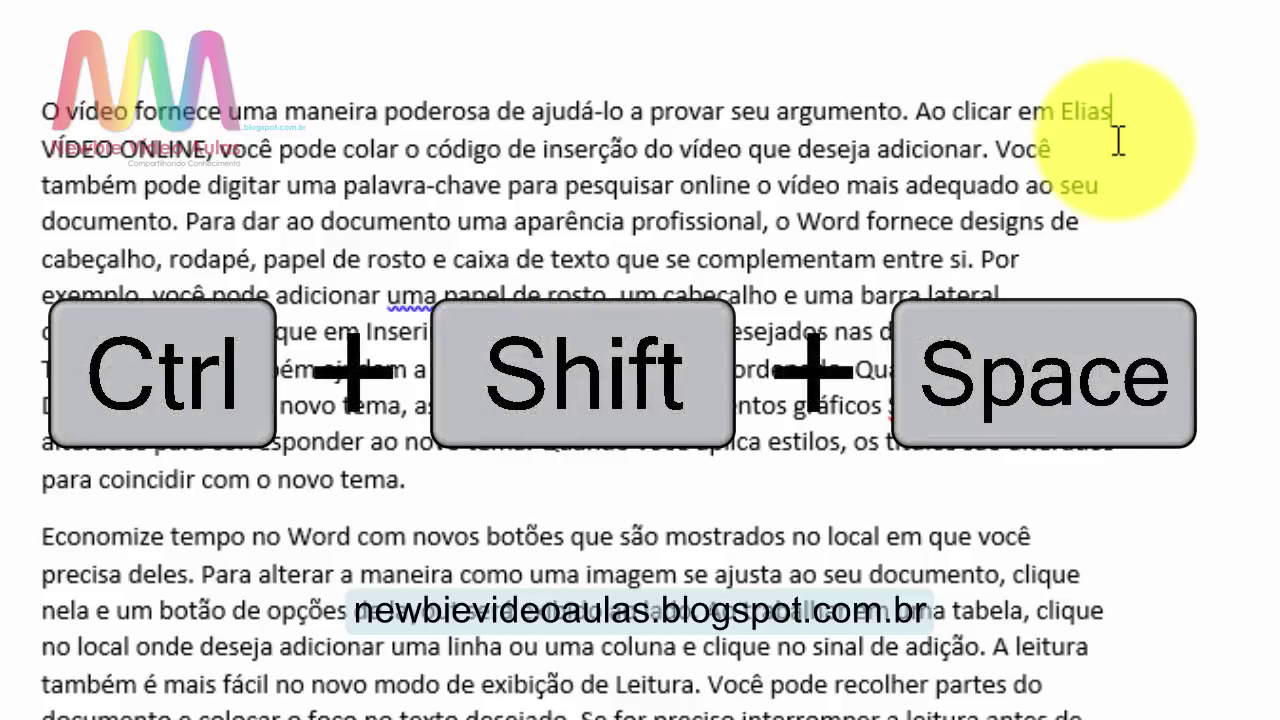
{"action": "key", "text": "ctrl+shift+space"}
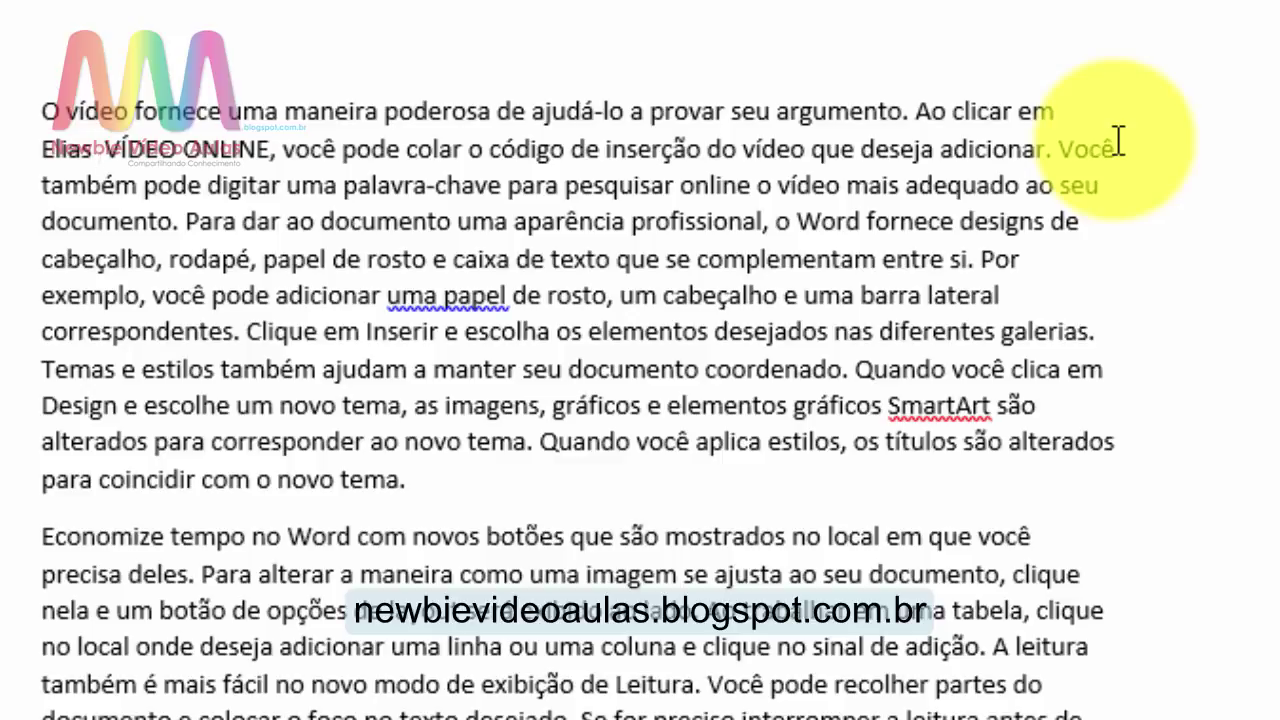
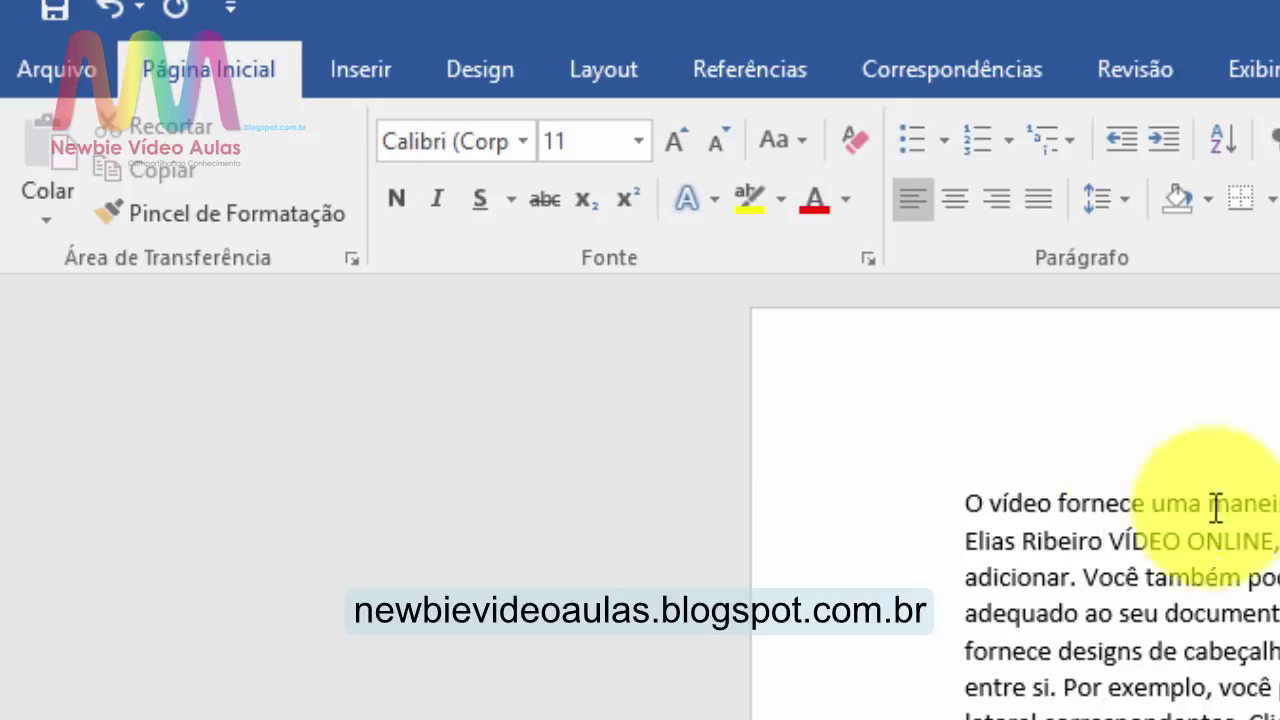
{"action": "left_click_drag", "start_coordinate": [1108, 538], "coordinate": [973, 546]}
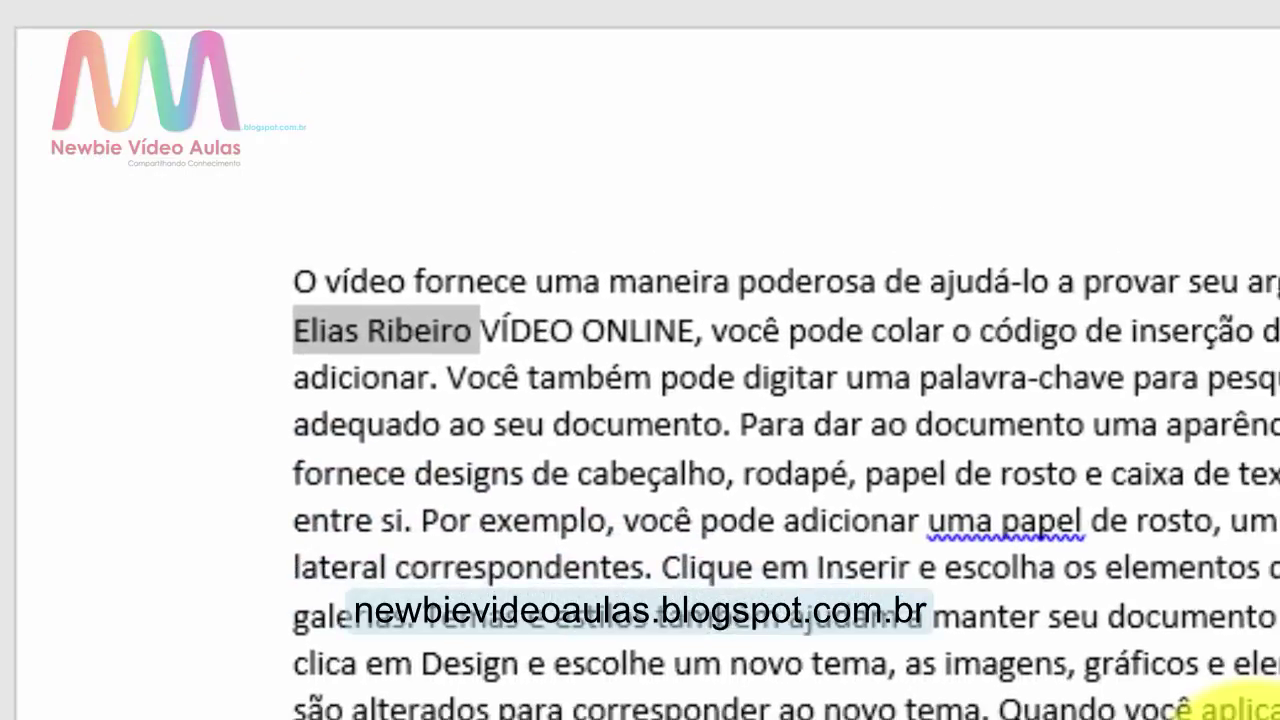
{"action": "key", "text": "ctrl+n"}
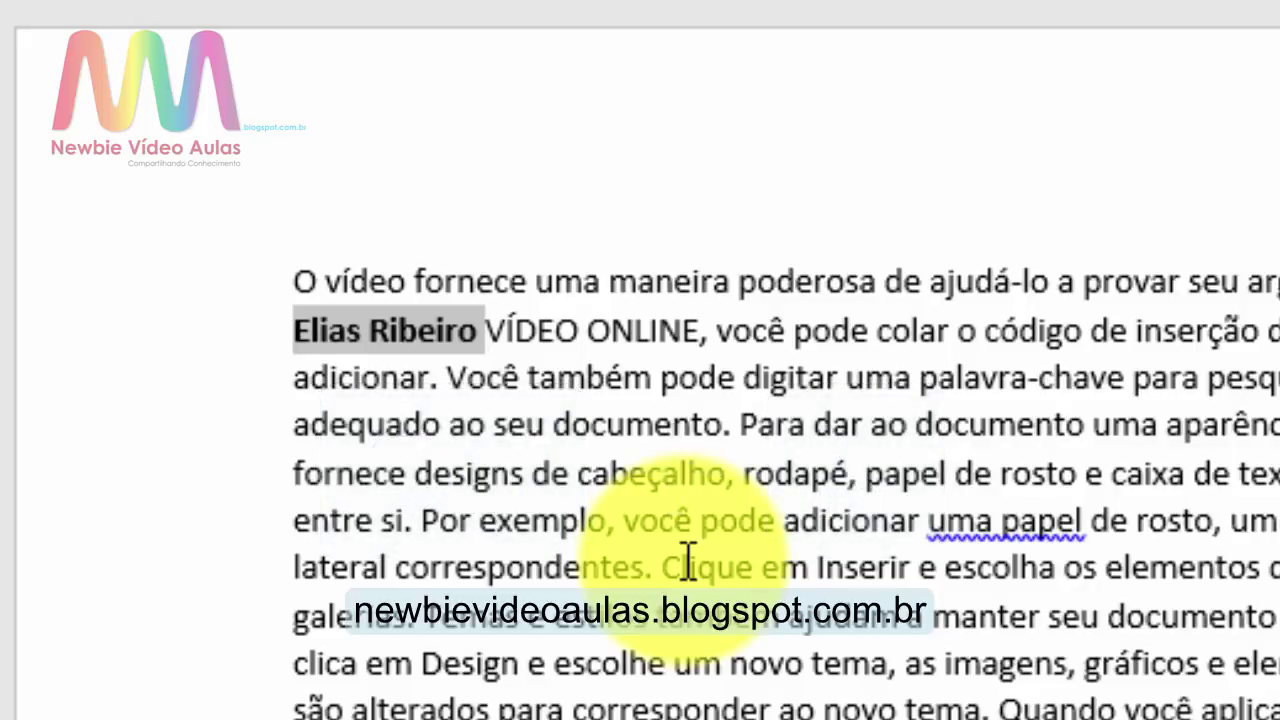
{"action": "key", "text": "ctrl+i"}
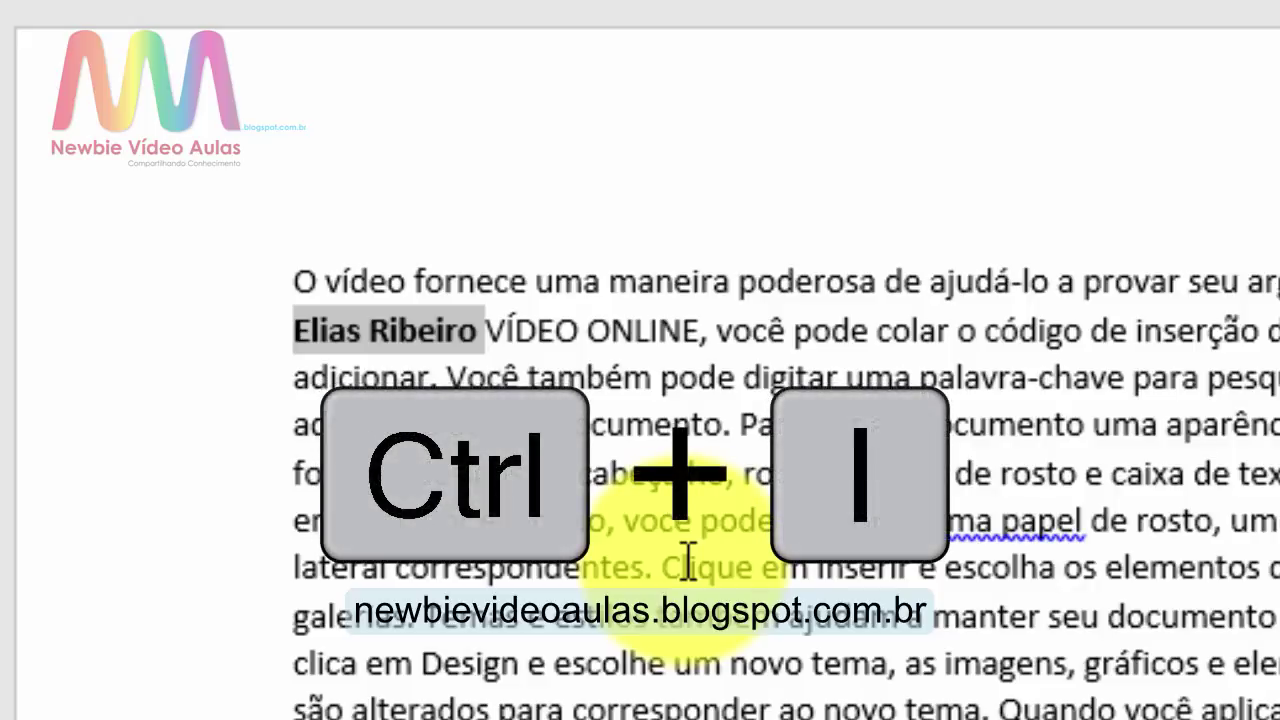
{"action": "key", "text": "ctrl+i"}
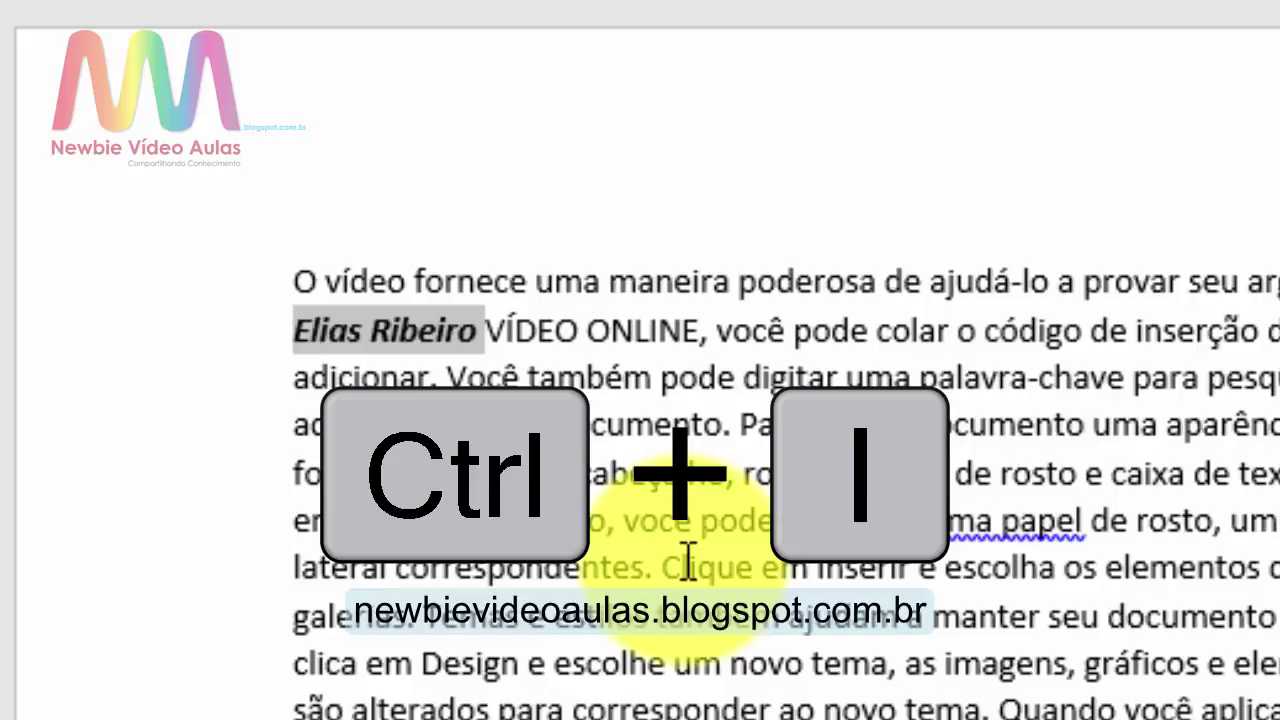
{"action": "key", "text": "ctrl+s"}
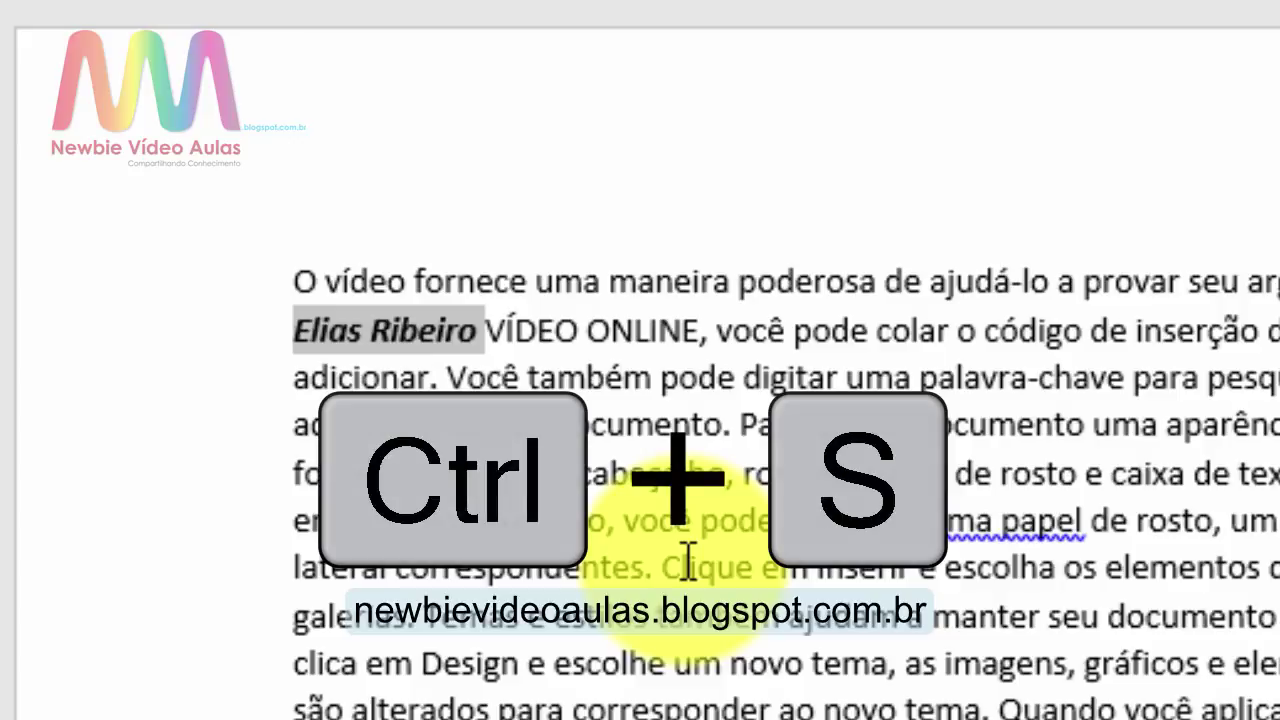
{"action": "key", "text": "ctrl+u"}
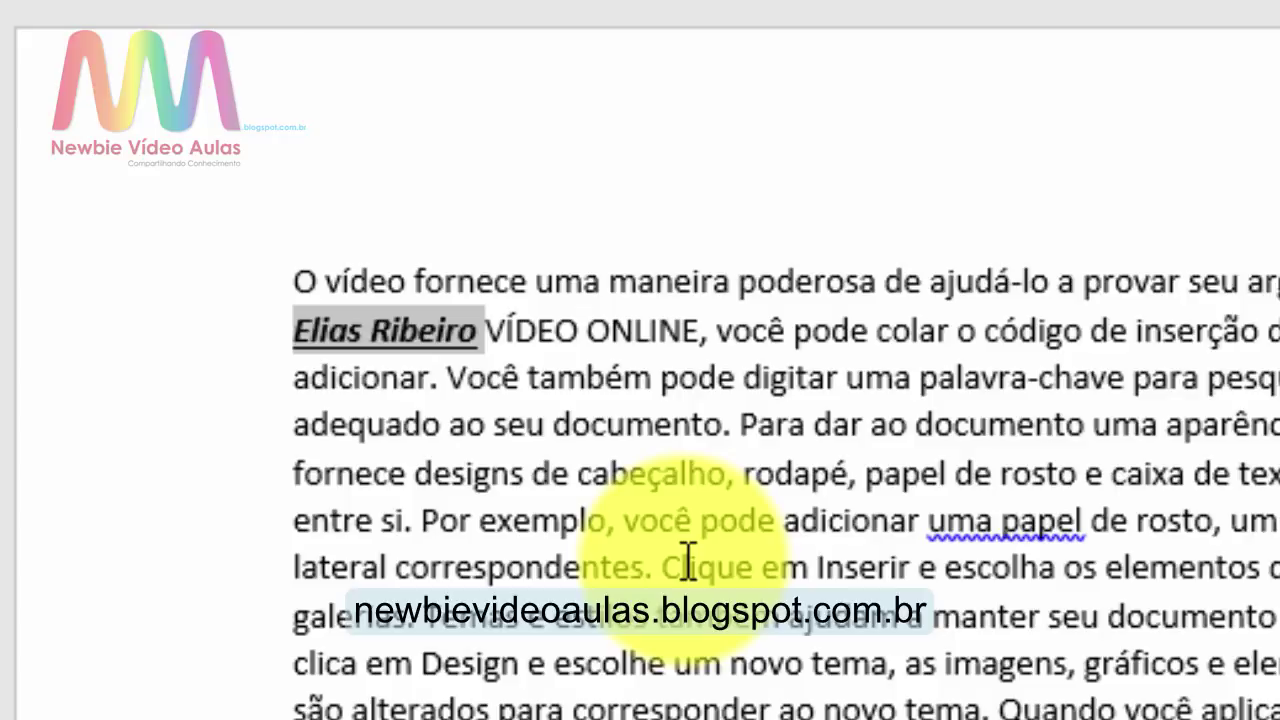
{"action": "key", "text": "ctrl+u"}
{"action": "key", "text": "ctrl+i"}
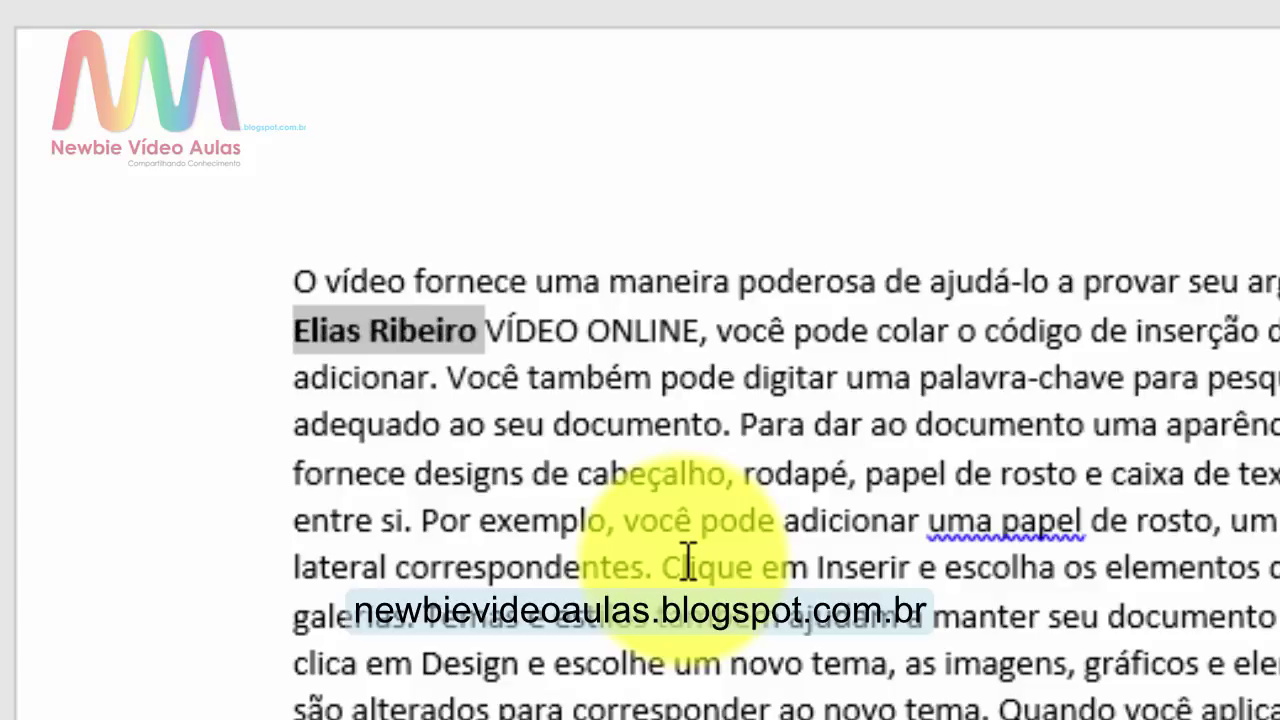
{"action": "key", "text": "ctrl+b"}
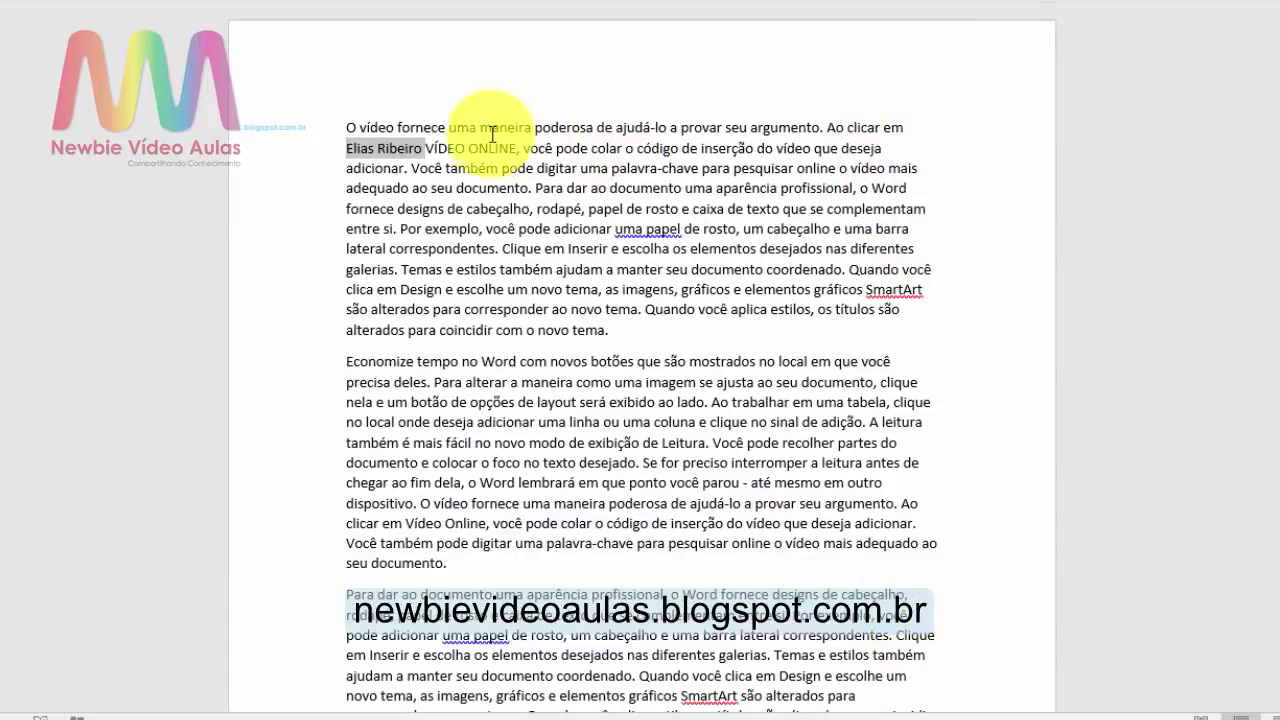
Step: Select all text with Ctrl+T, justify every paragraph, then select the opening letter O
{"action": "left_click", "coordinate": [345, 130]}
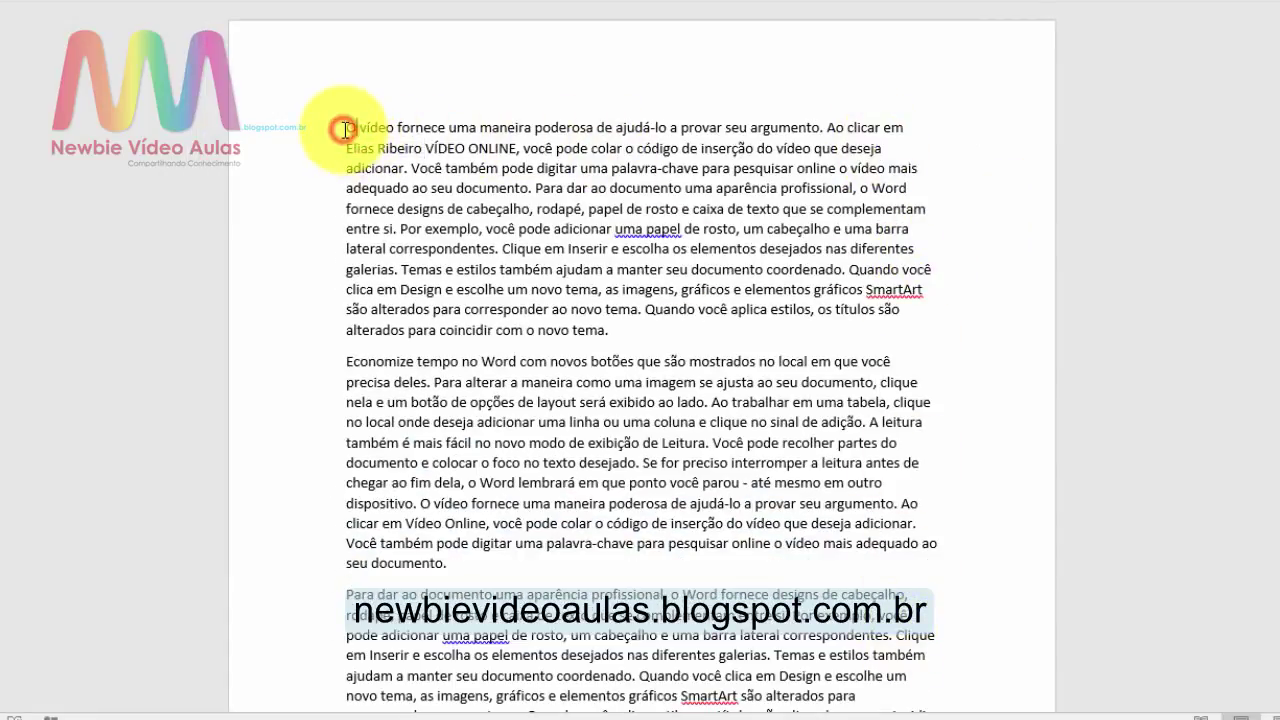
{"action": "left_click_drag", "start_coordinate": [345, 130], "coordinate": [571, 152]}
{"action": "left_click", "coordinate": [570, 162]}
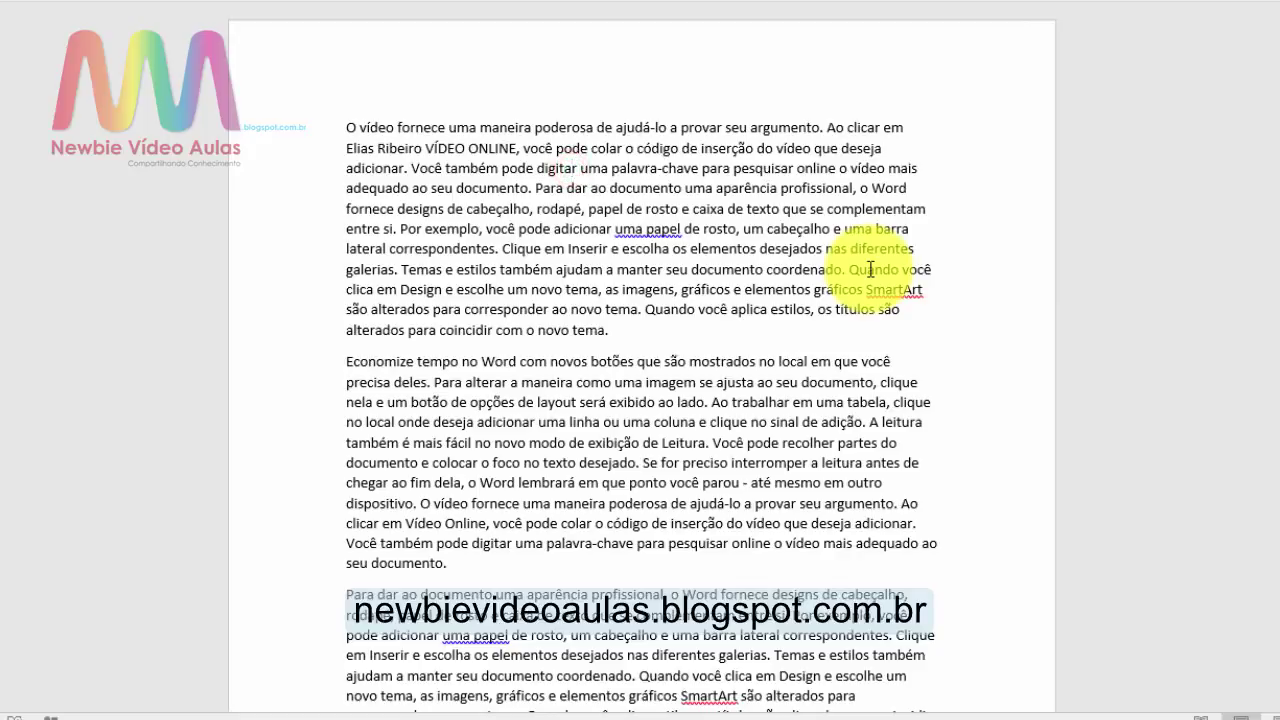
{"action": "key", "text": "ctrl+t"}
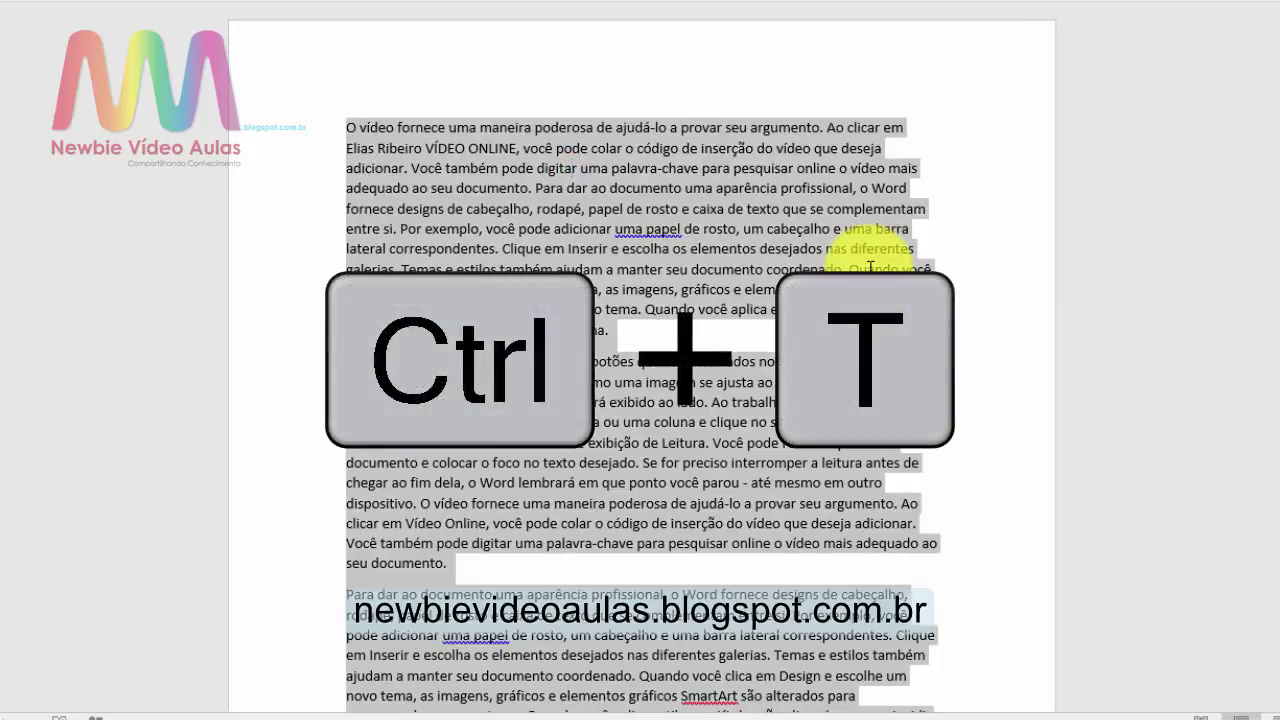
{"action": "scroll", "coordinate": [870, 267], "scroll_direction": "down", "scroll_amount": 10}
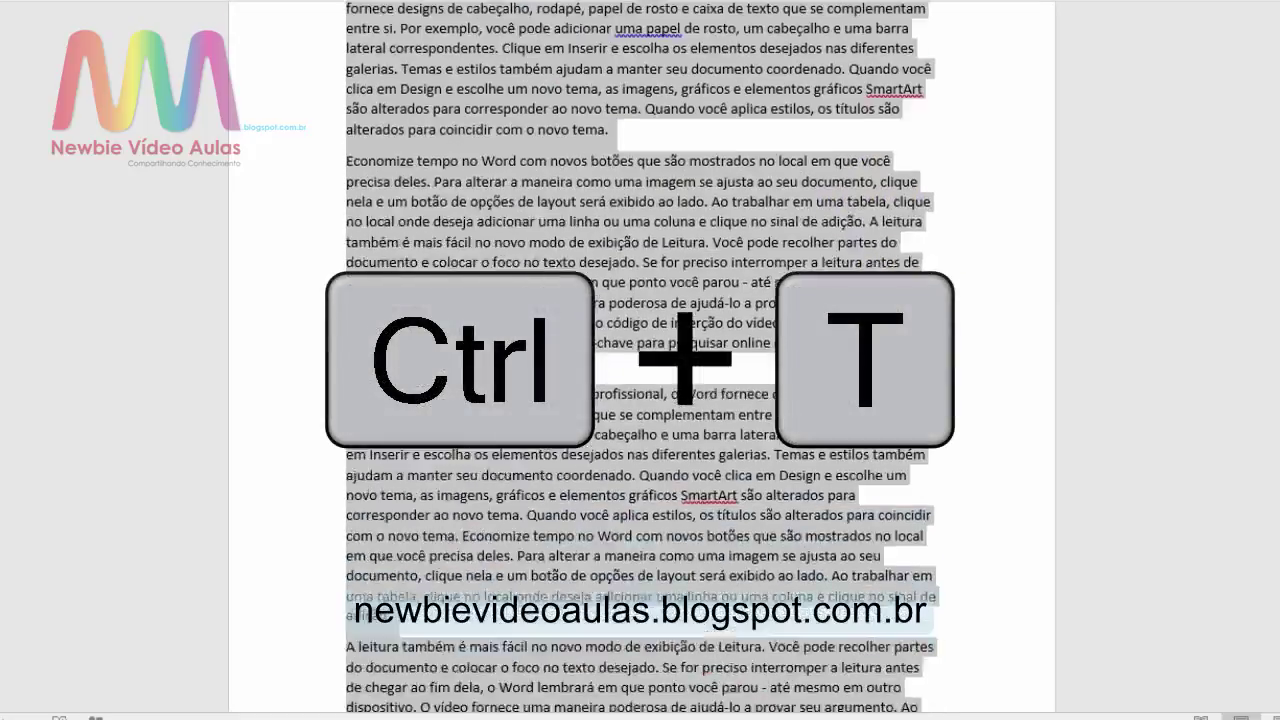
{"action": "scroll", "coordinate": [640, 360], "scroll_direction": "down", "scroll_amount": 10}
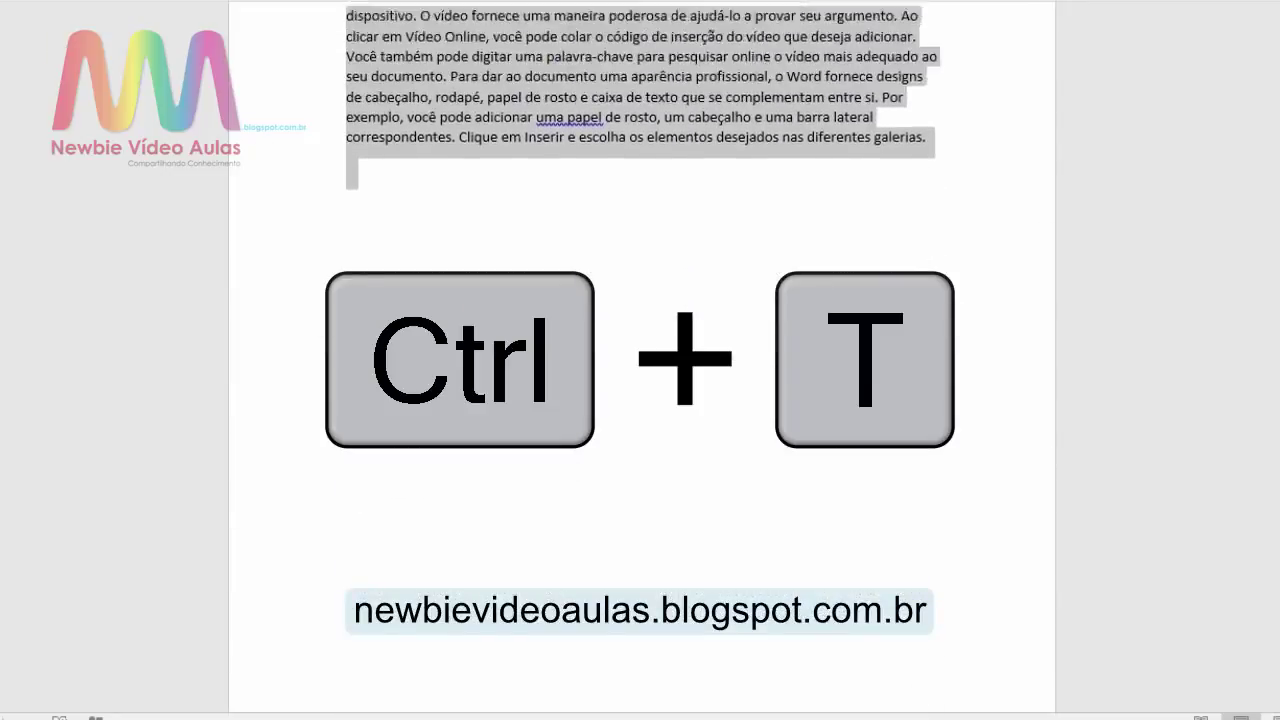
{"action": "scroll", "coordinate": [642, 357], "scroll_direction": "up", "scroll_amount": 15}
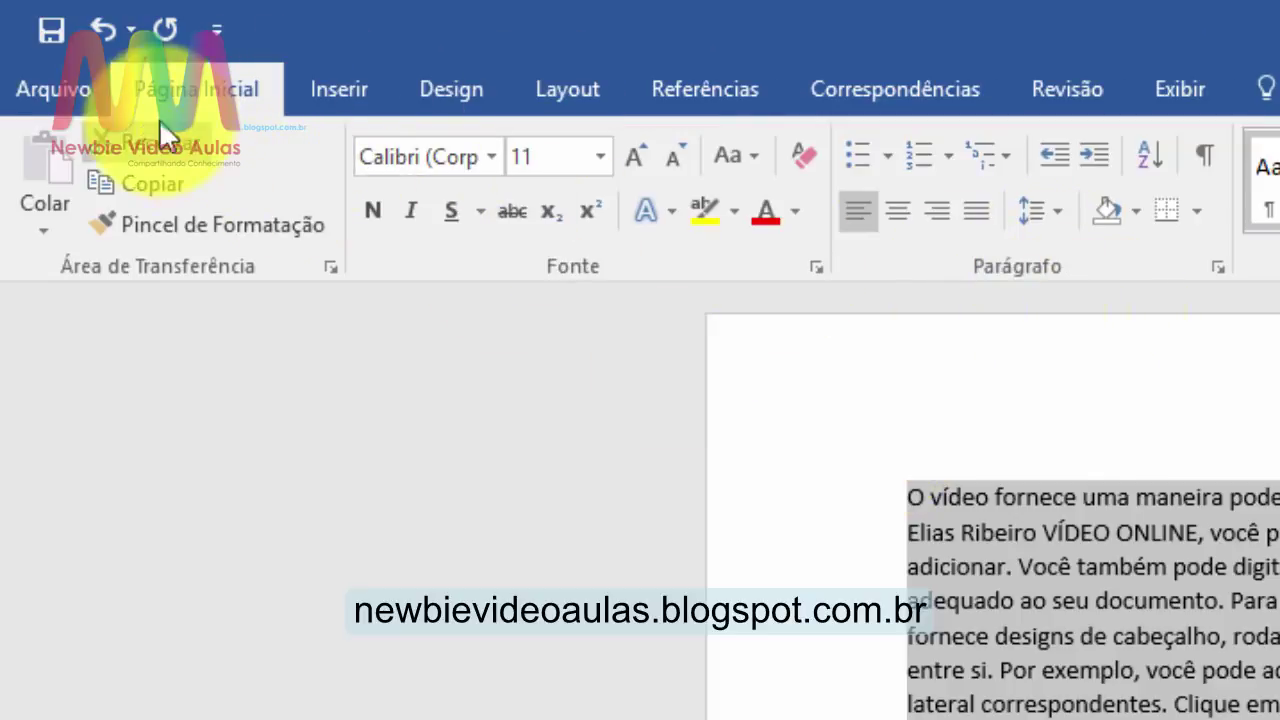
{"action": "left_click", "coordinate": [976, 211]}
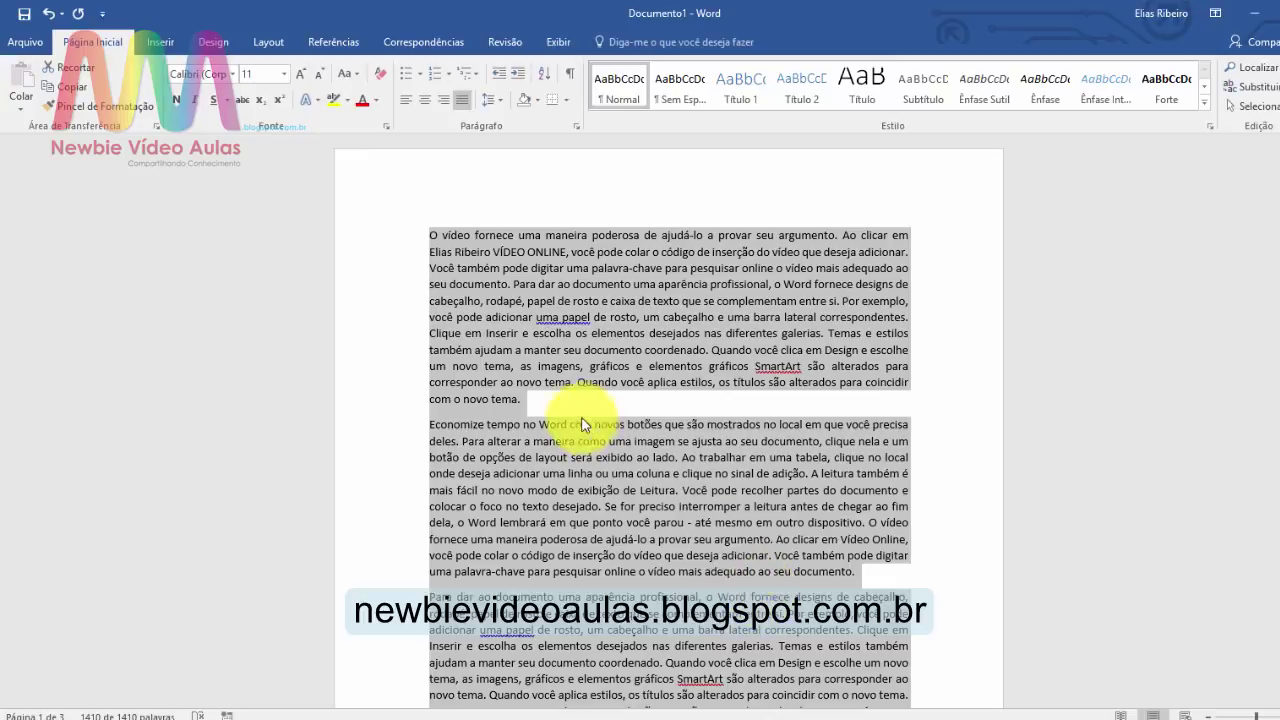
{"action": "left_click", "coordinate": [583, 399]}
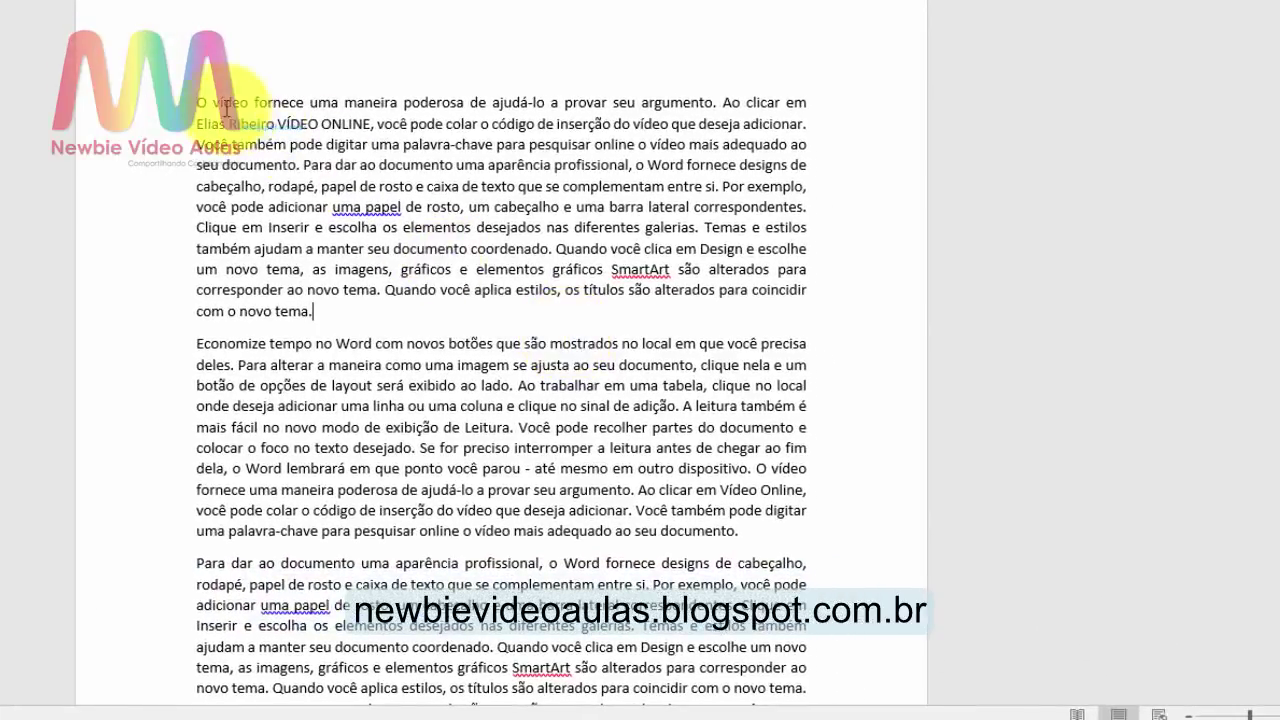
{"action": "left_click_drag", "start_coordinate": [207, 103], "coordinate": [196, 103]}
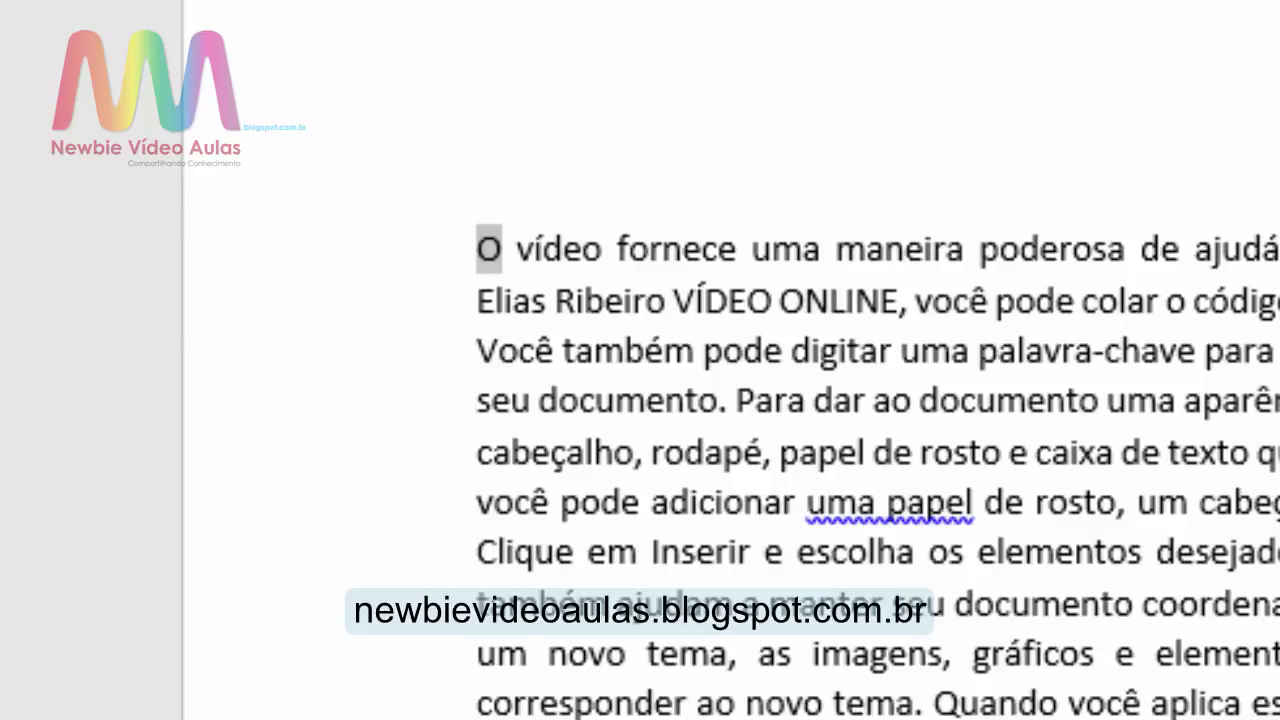
Step: Enlarge the opening O three steps, shrink it back to normal, then enlarge it two steps
{"action": "key", "text": "ctrl+bracketright"}
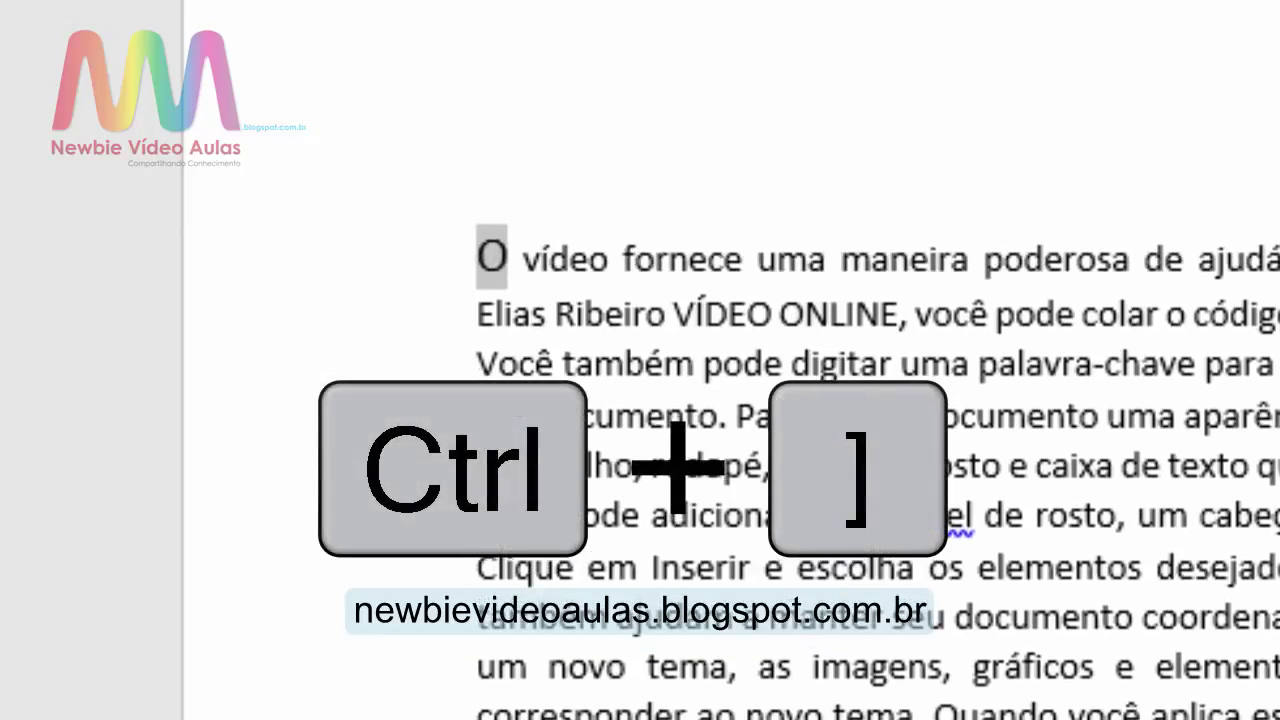
{"action": "key", "text": "ctrl+bracketright"}
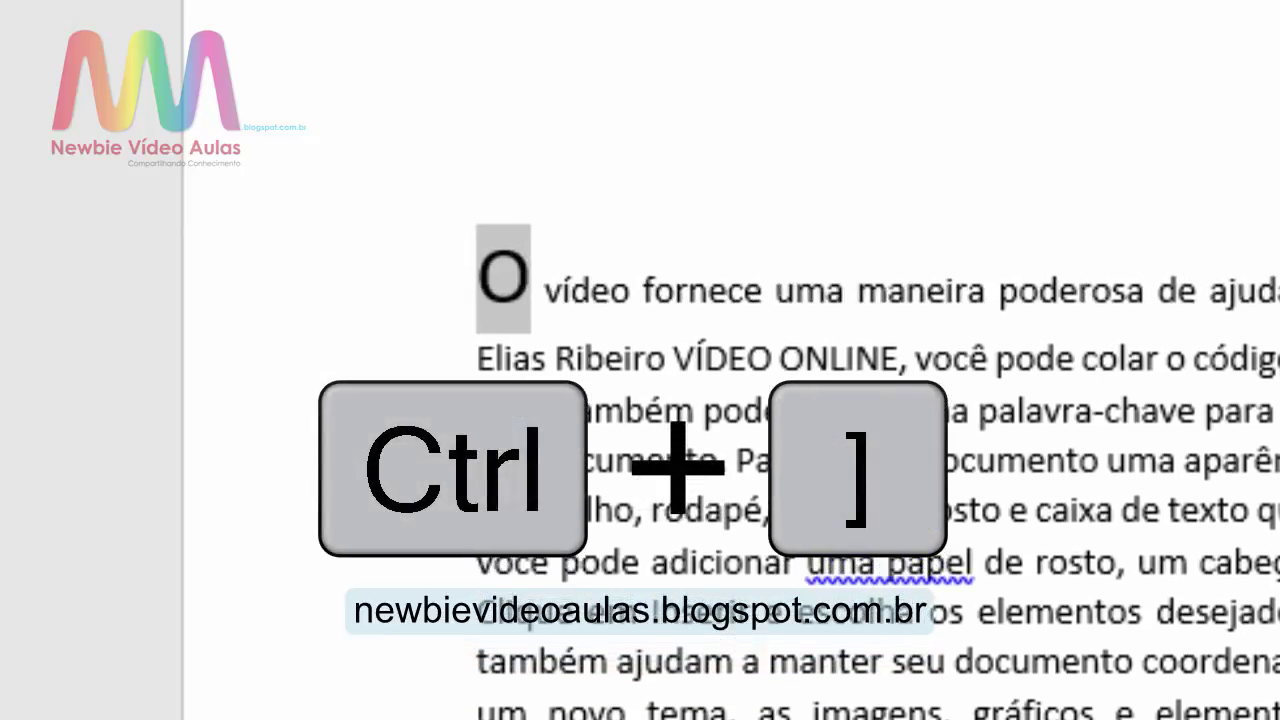
{"action": "key", "text": "ctrl+bracketright"}
{"action": "key", "text": "ctrl+bracketright"}
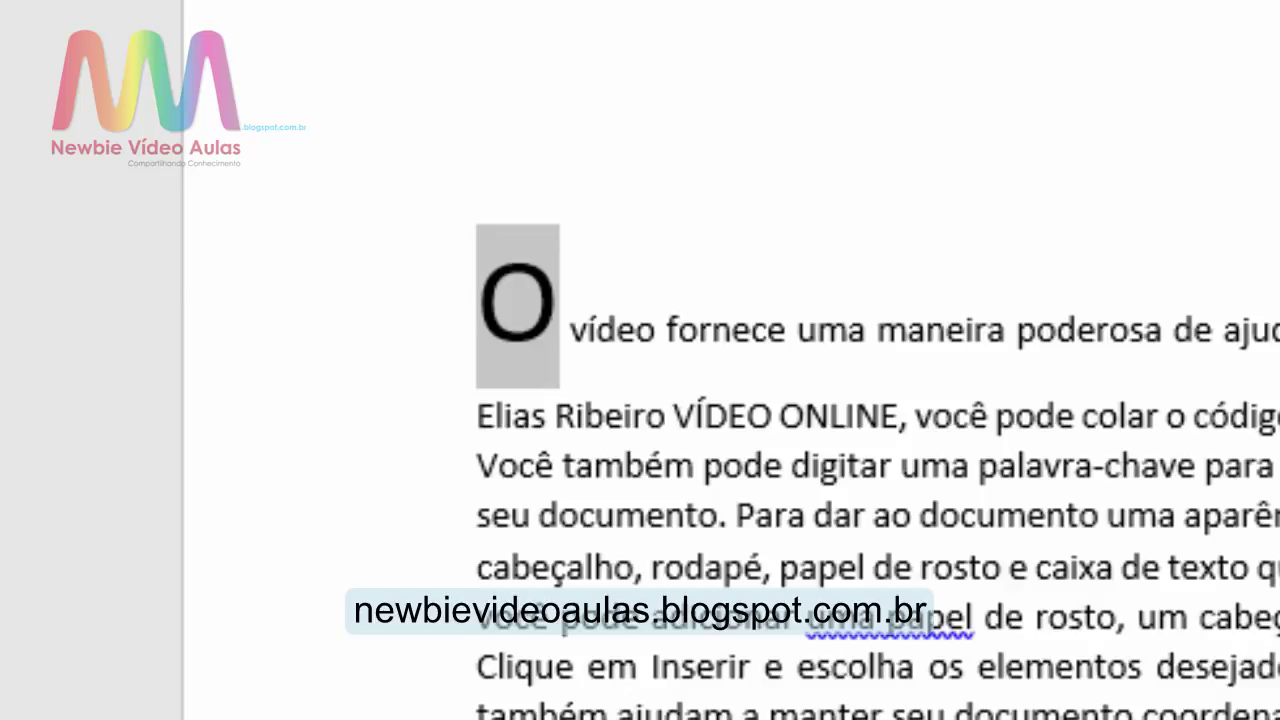
{"action": "key", "text": "ctrl+bracketleft"}
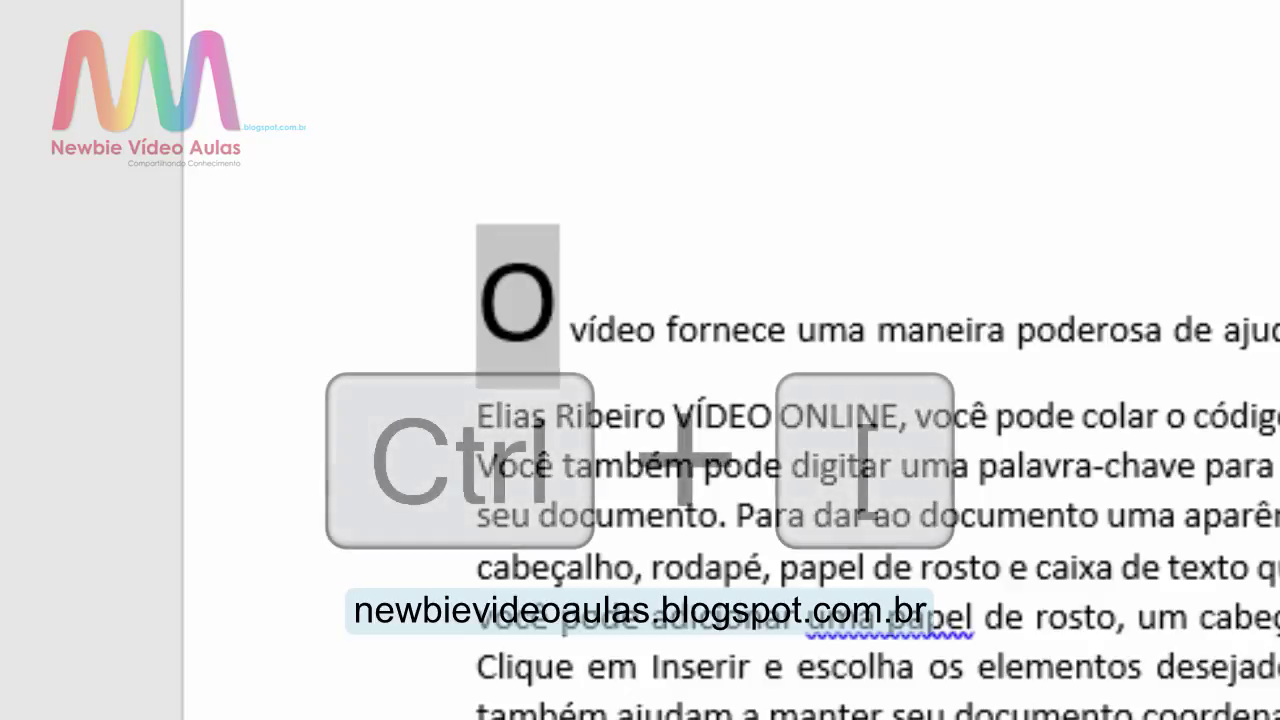
{"action": "key", "text": "ctrl+bracketleft"}
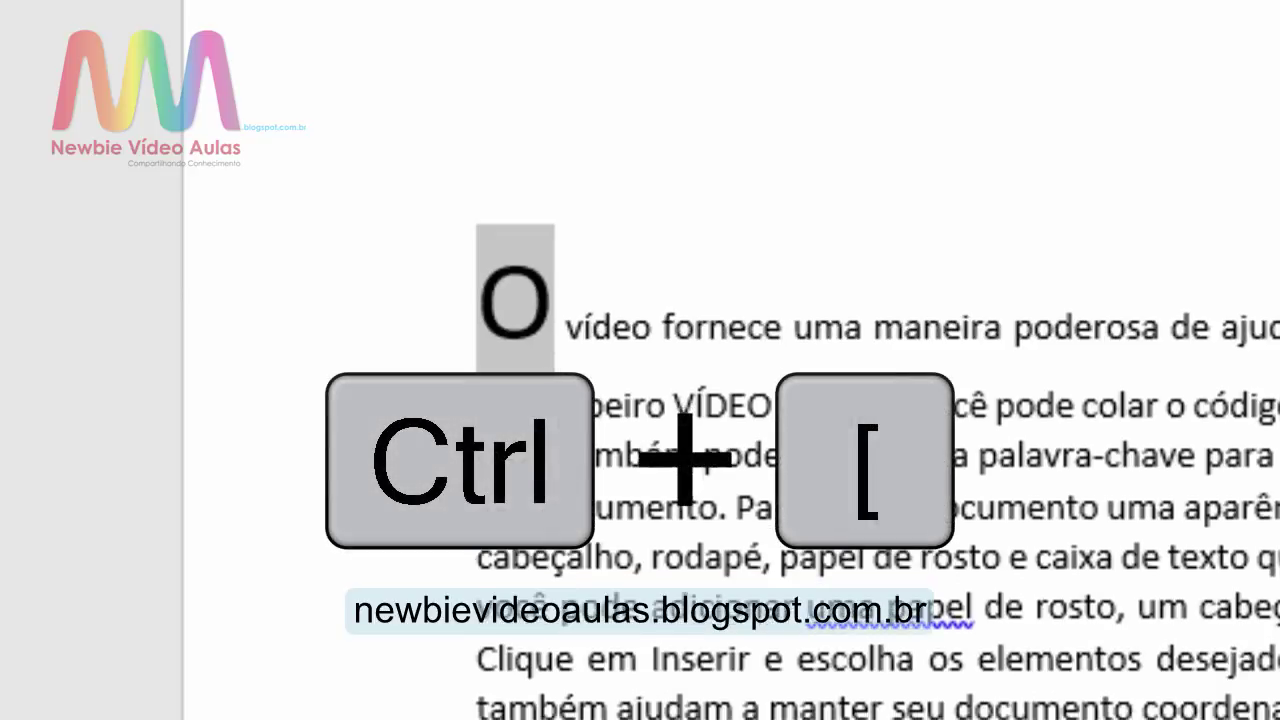
{"action": "key", "text": "ctrl+bracketleft"}
{"action": "key", "text": "ctrl+bracketleft"}
{"action": "key", "text": "ctrl+bracketleft"}
{"action": "key", "text": "ctrl+bracketleft"}
{"action": "key", "text": "ctrl+bracketleft"}
{"action": "key", "text": "ctrl+bracketleft"}
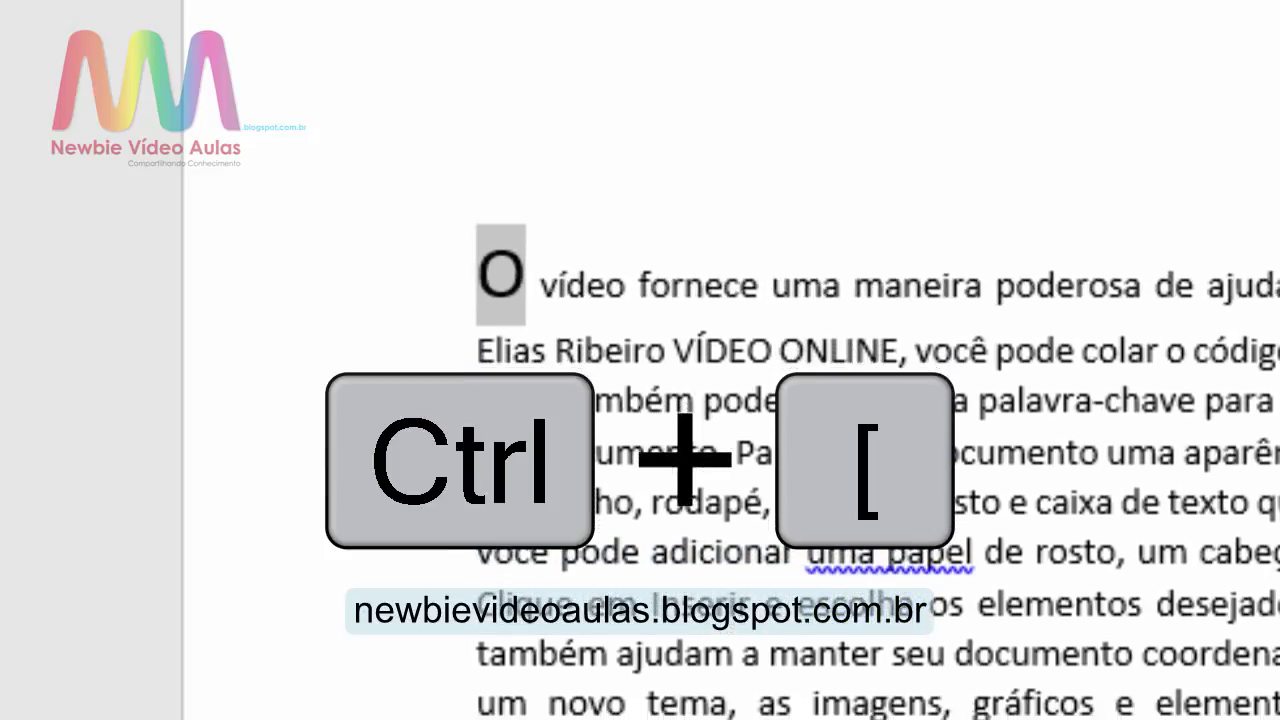
{"action": "key", "text": "ctrl+bracketleft"}
{"action": "key", "text": "ctrl+bracketleft"}
{"action": "key", "text": "ctrl+bracketleft"}
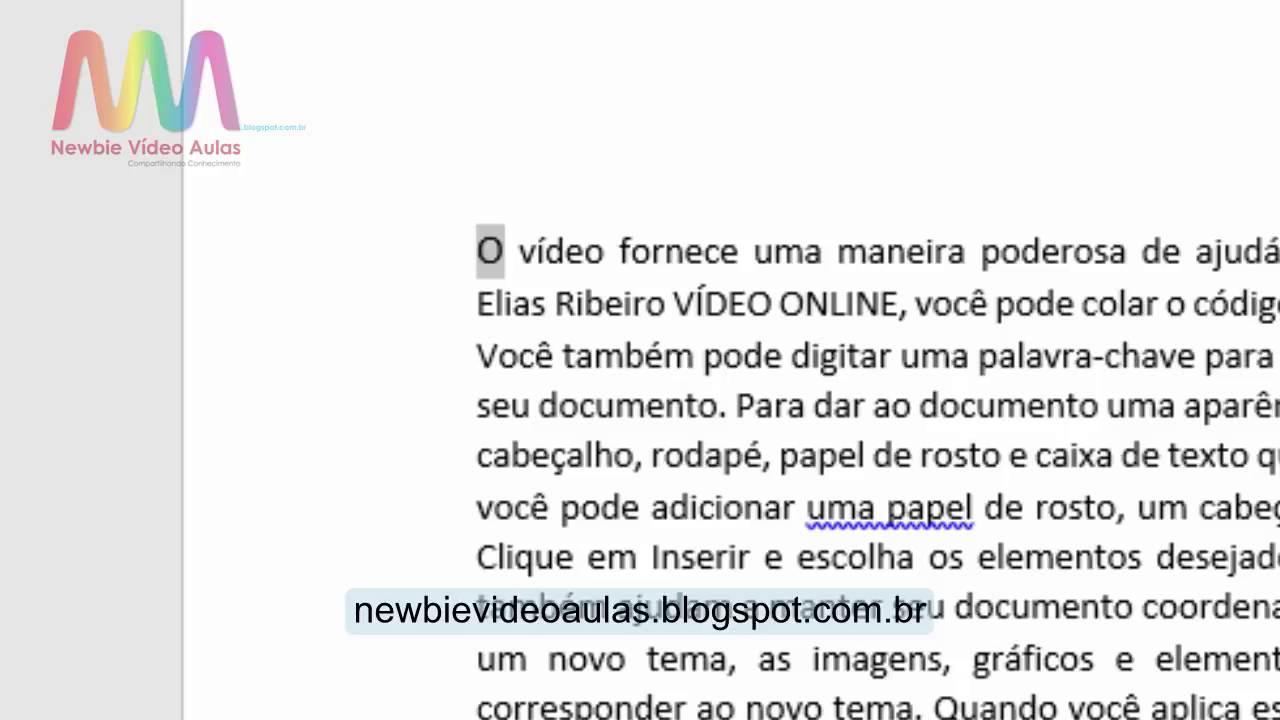
{"action": "key", "text": "ctrl+]"}
{"action": "key", "text": "ctrl+]"}
{"action": "key", "text": "ctrl+]"}
{"action": "key", "text": "ctrl+]"}
{"action": "key", "text": "ctrl+]"}
{"action": "key", "text": "ctrl+]"}
{"action": "key", "text": "ctrl+]"}
{"action": "key", "text": "ctrl+]"}
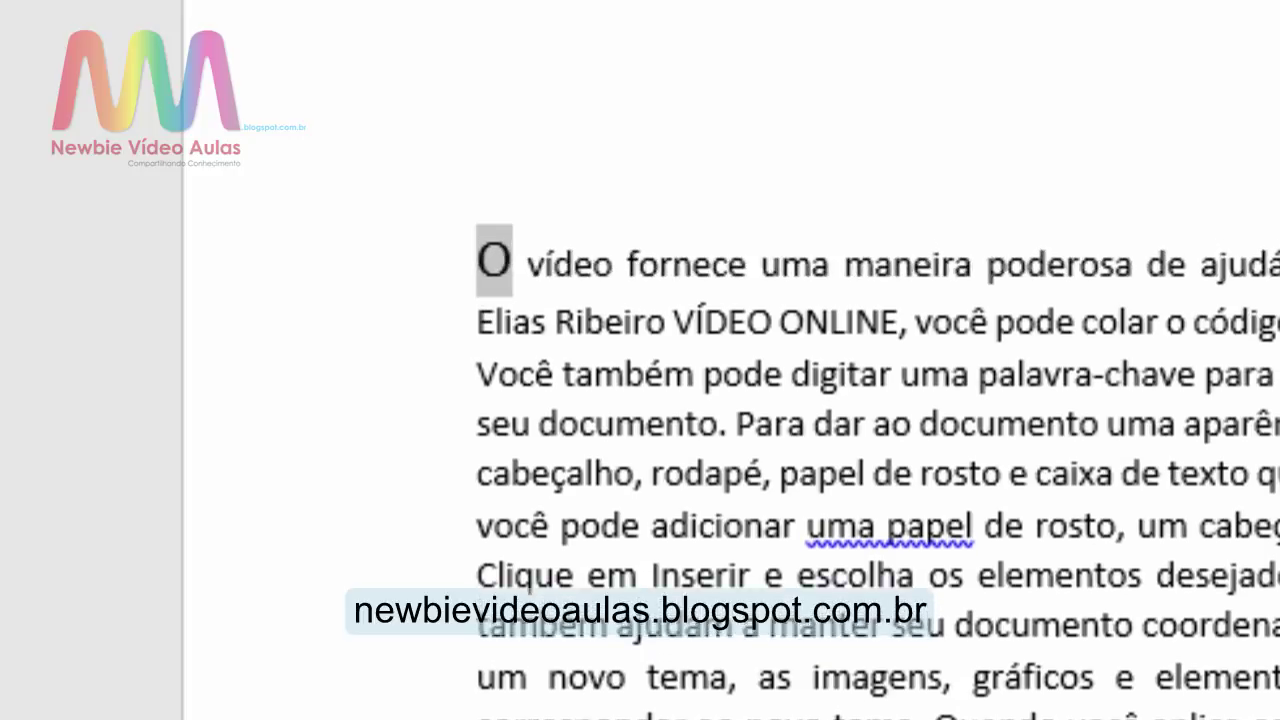
{"action": "key", "text": "ctrl+]"}
{"action": "key", "text": "ctrl+]"}
{"action": "key", "text": "ctrl+]"}
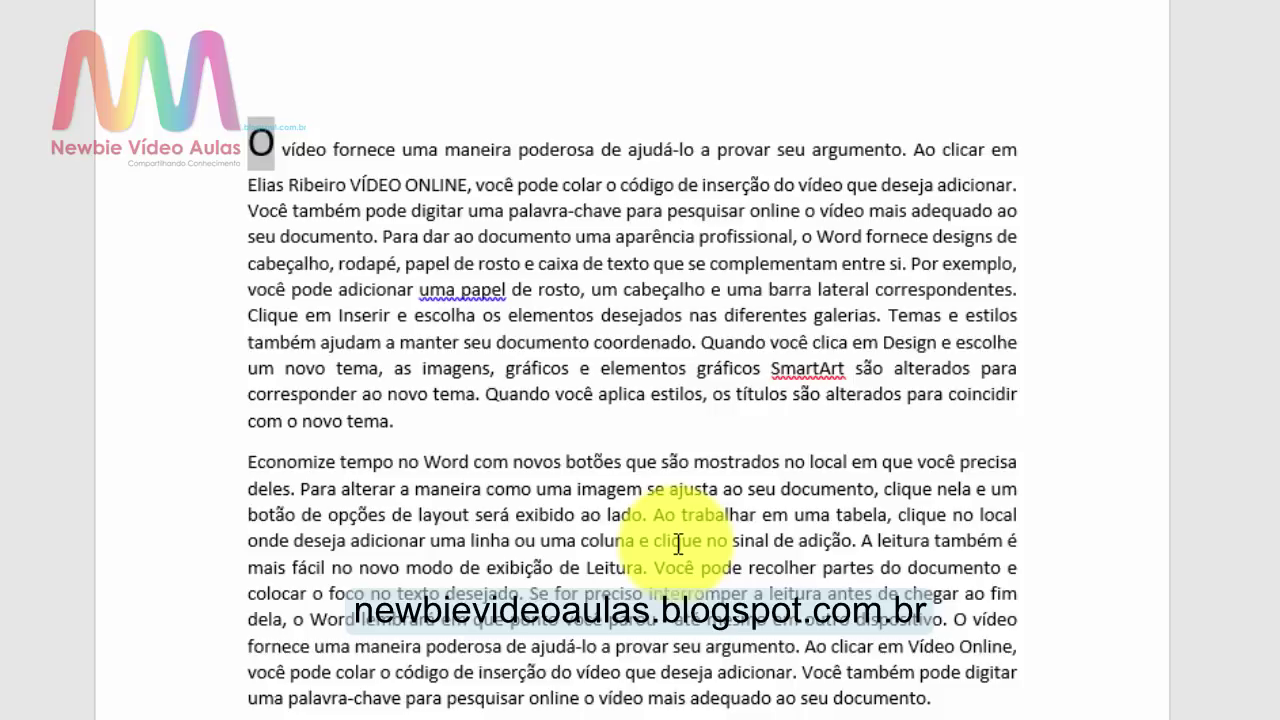
Step: Make the first paragraph's opening text bold italic, then clear that formatting with Ctrl+Space
{"action": "left_click_drag", "start_coordinate": [336, 148], "coordinate": [517, 186]}
{"action": "key", "text": "ctrl+n"}
{"action": "key", "text": "ctrl+i"}
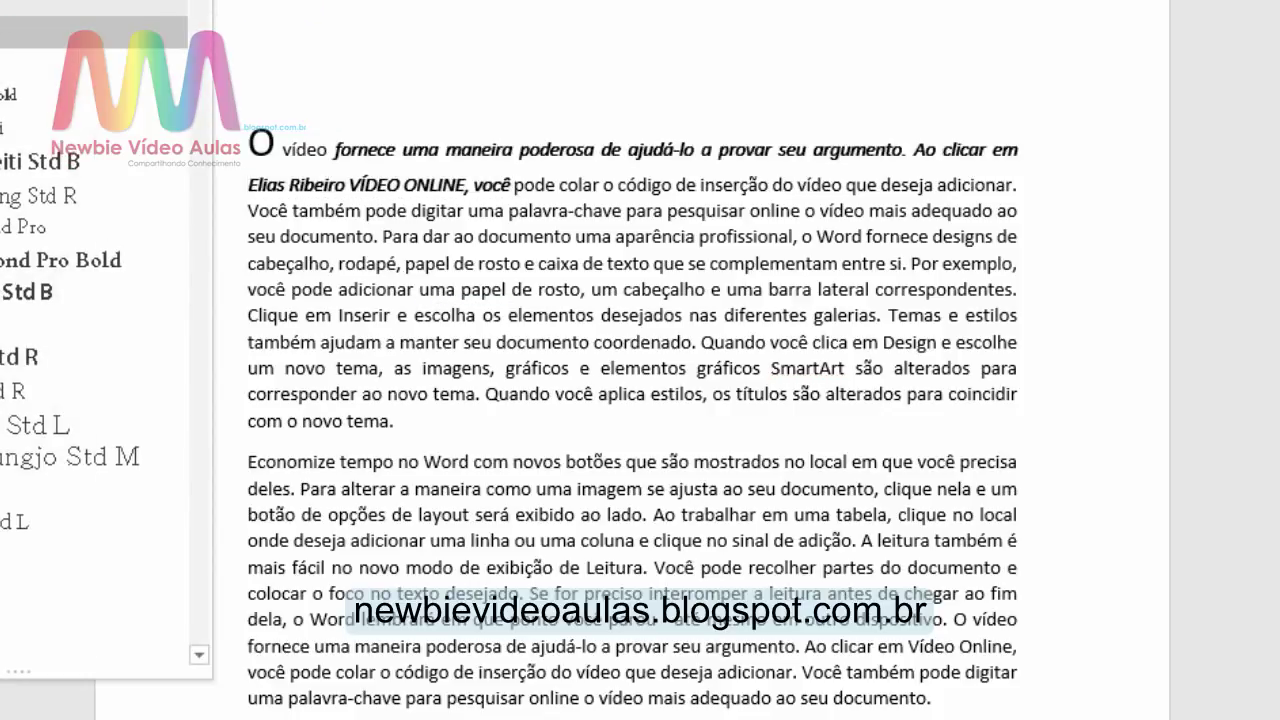
{"action": "key", "text": "Escape"}
{"action": "left_click", "coordinate": [1095, 343]}
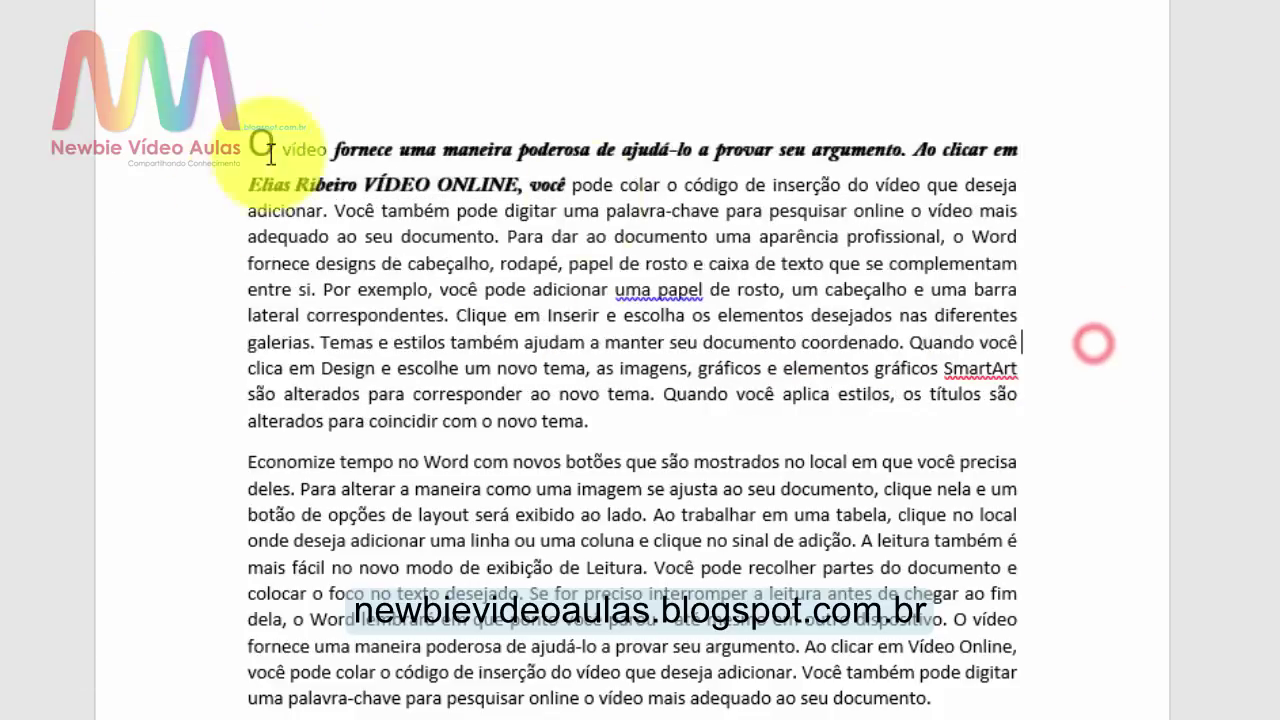
{"action": "left_click_drag", "start_coordinate": [330, 148], "coordinate": [566, 186]}
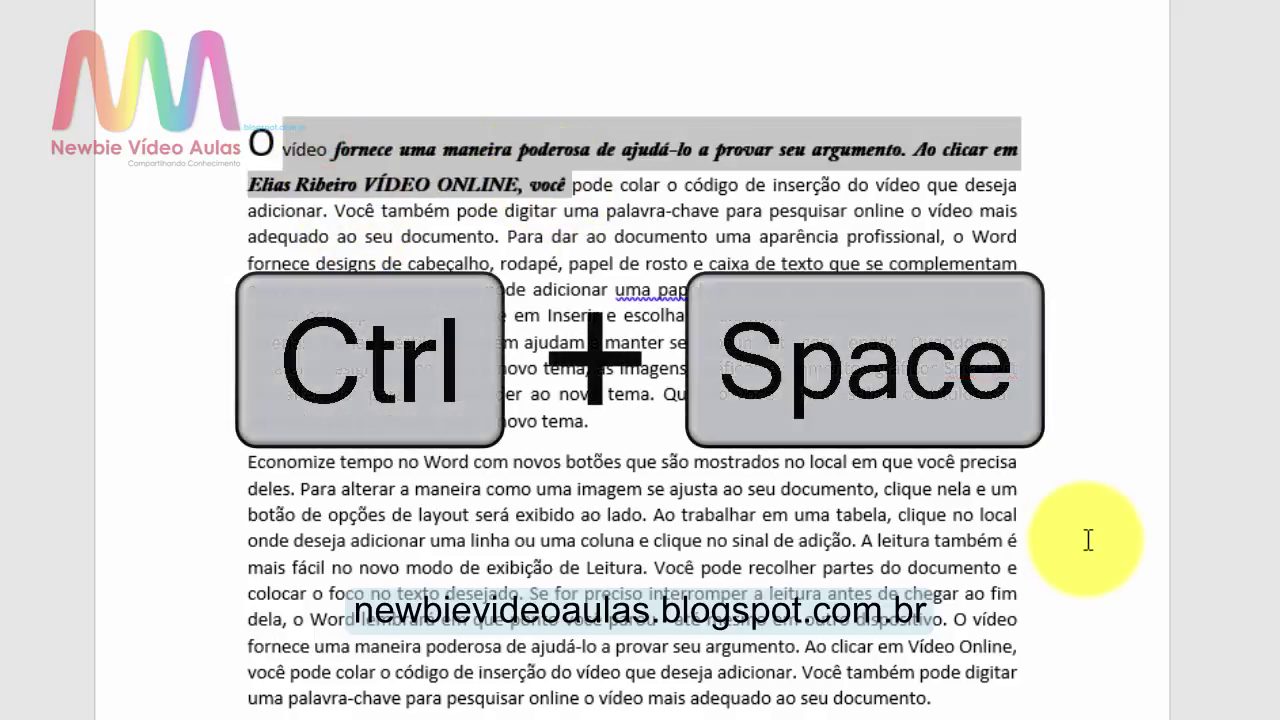
{"action": "key", "text": "ctrl+space"}
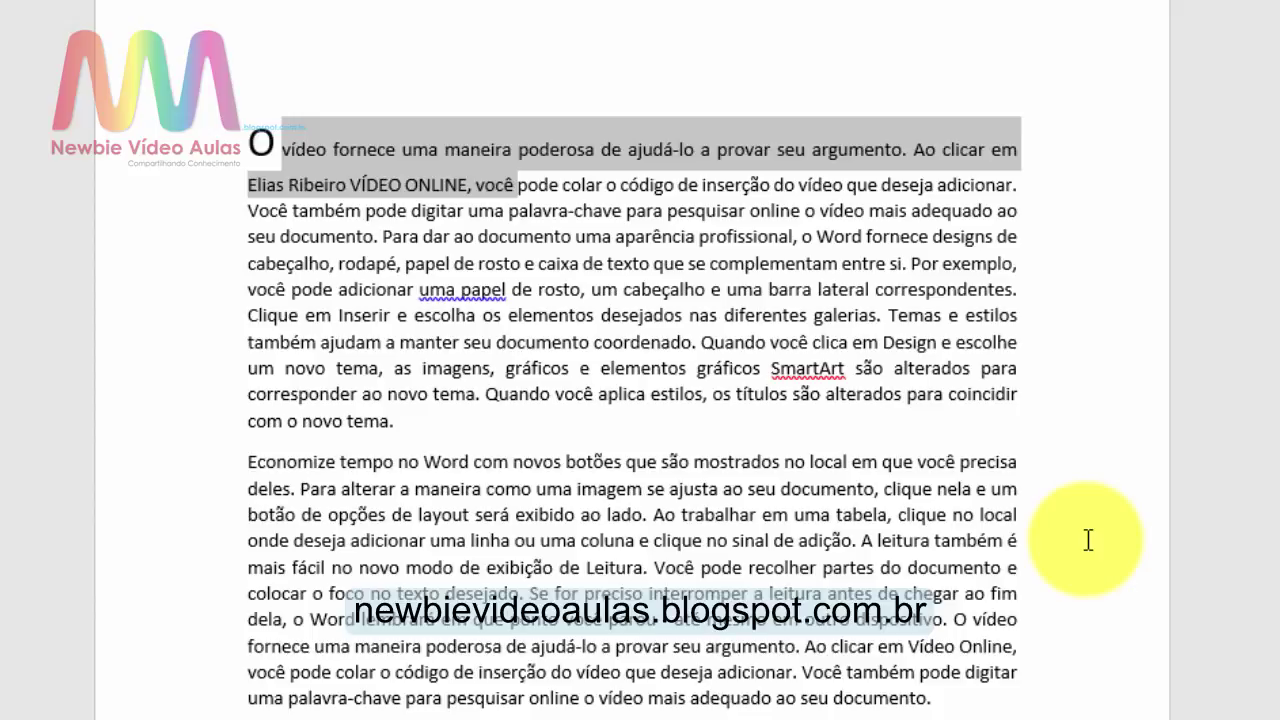
Step: Alt-drag a rectangular block from 'de ajudá-lo' down to the right margin
{"action": "left_click", "coordinate": [1088, 540]}
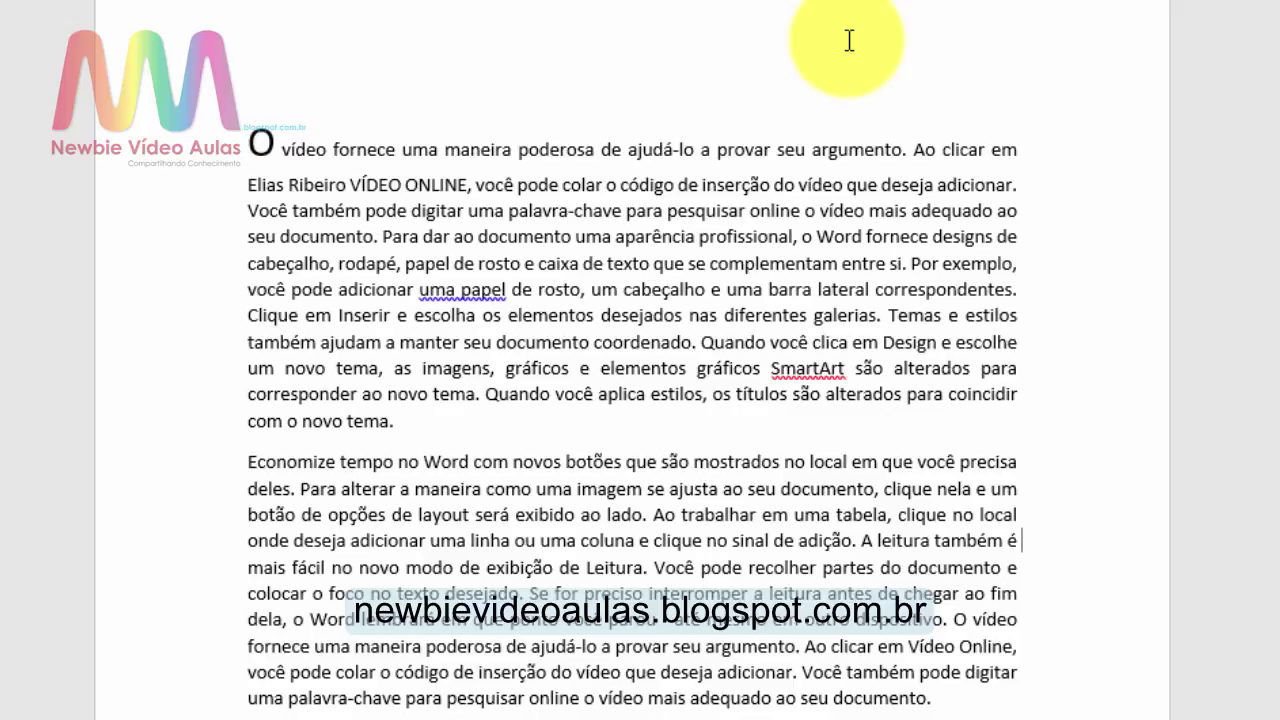
{"action": "key", "text": "alt"}
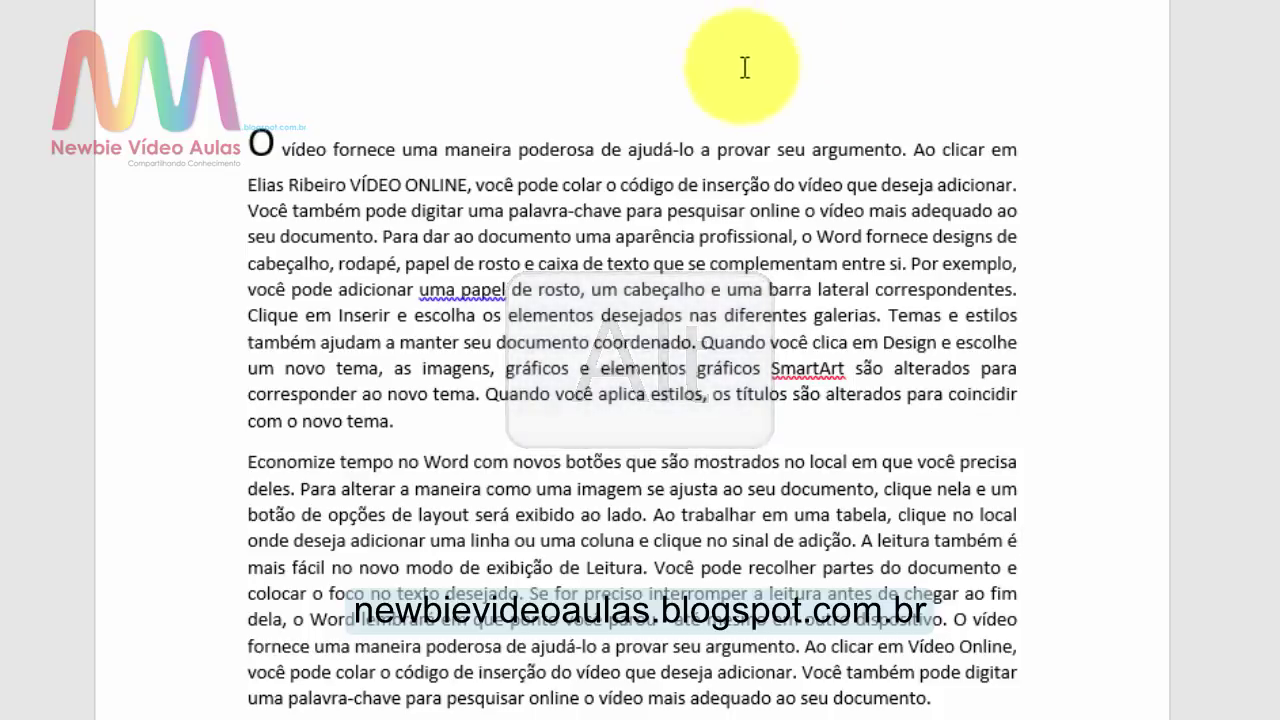
{"action": "left_click", "coordinate": [606, 152]}
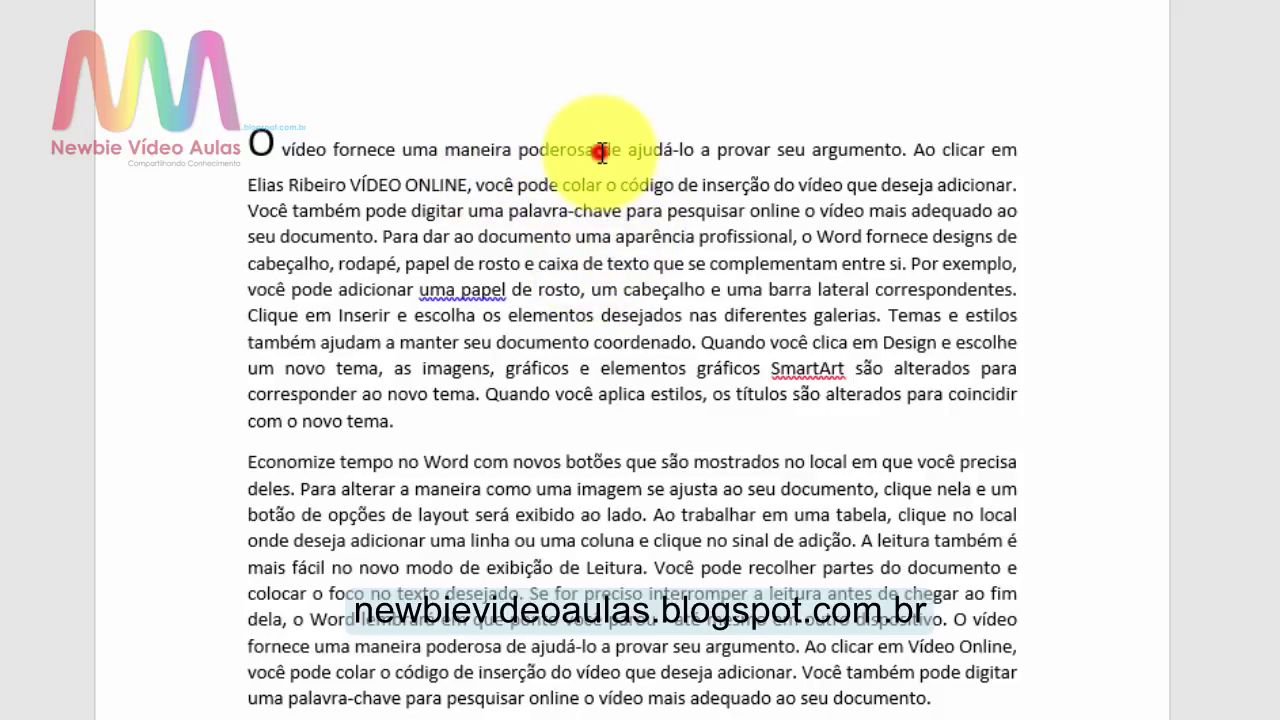
{"action": "left_click_drag", "start_coordinate": [620, 163], "coordinate": [1021, 397]}
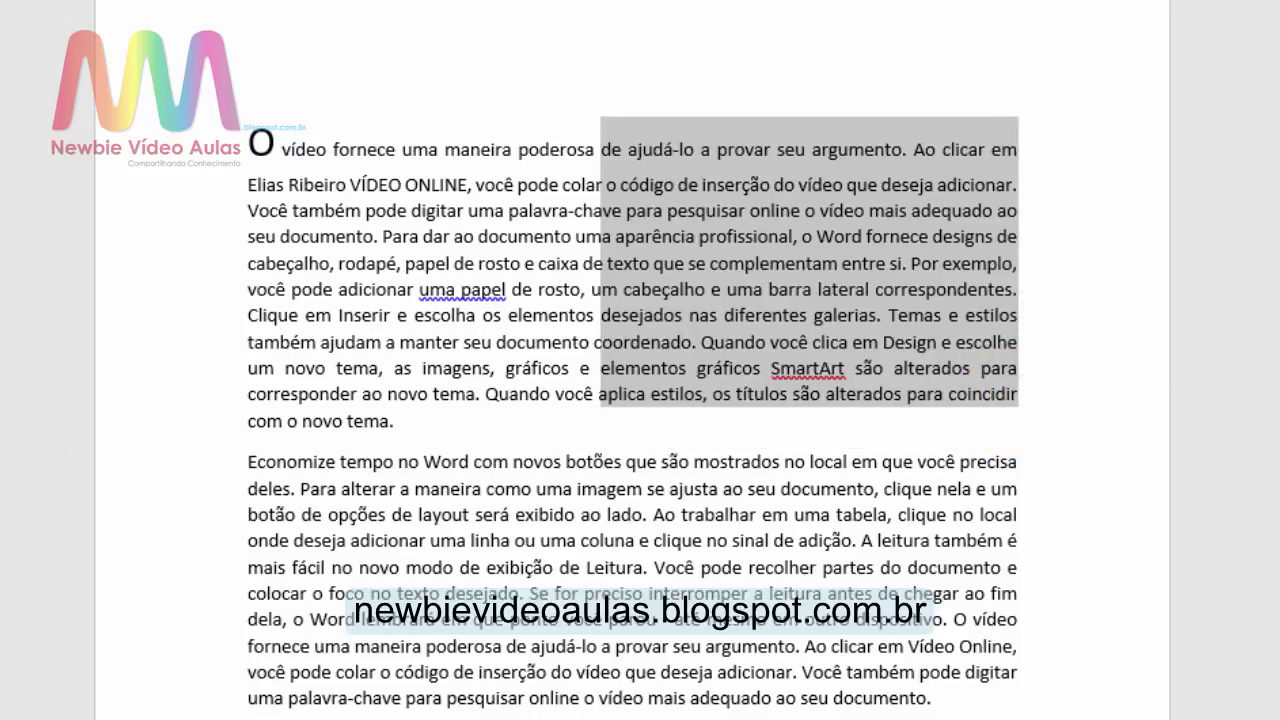
Step: Bold the block selection, then strip the bold from the first paragraph with Ctrl+Space
{"action": "key", "text": "ctrl+n"}
{"action": "key", "text": "Left"}
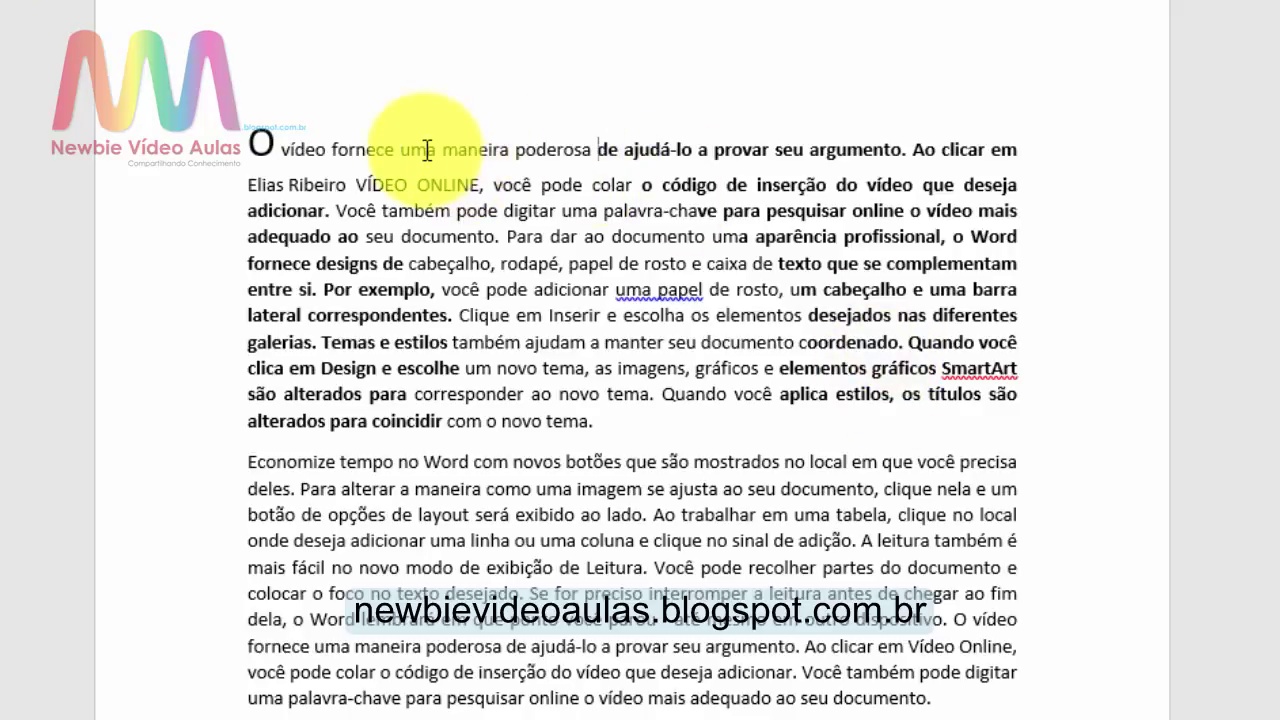
{"action": "left_click_drag", "start_coordinate": [420, 148], "coordinate": [939, 410]}
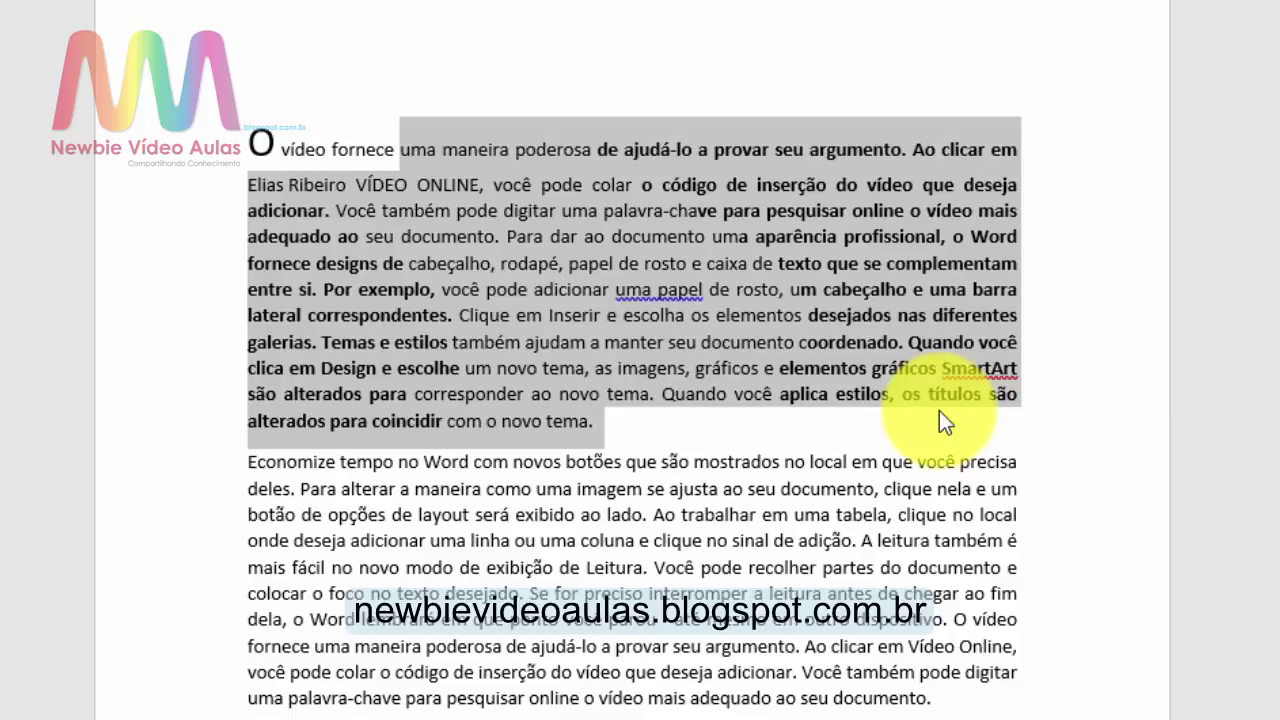
{"action": "key", "text": "ctrl+space"}
{"action": "left_click", "coordinate": [839, 350]}
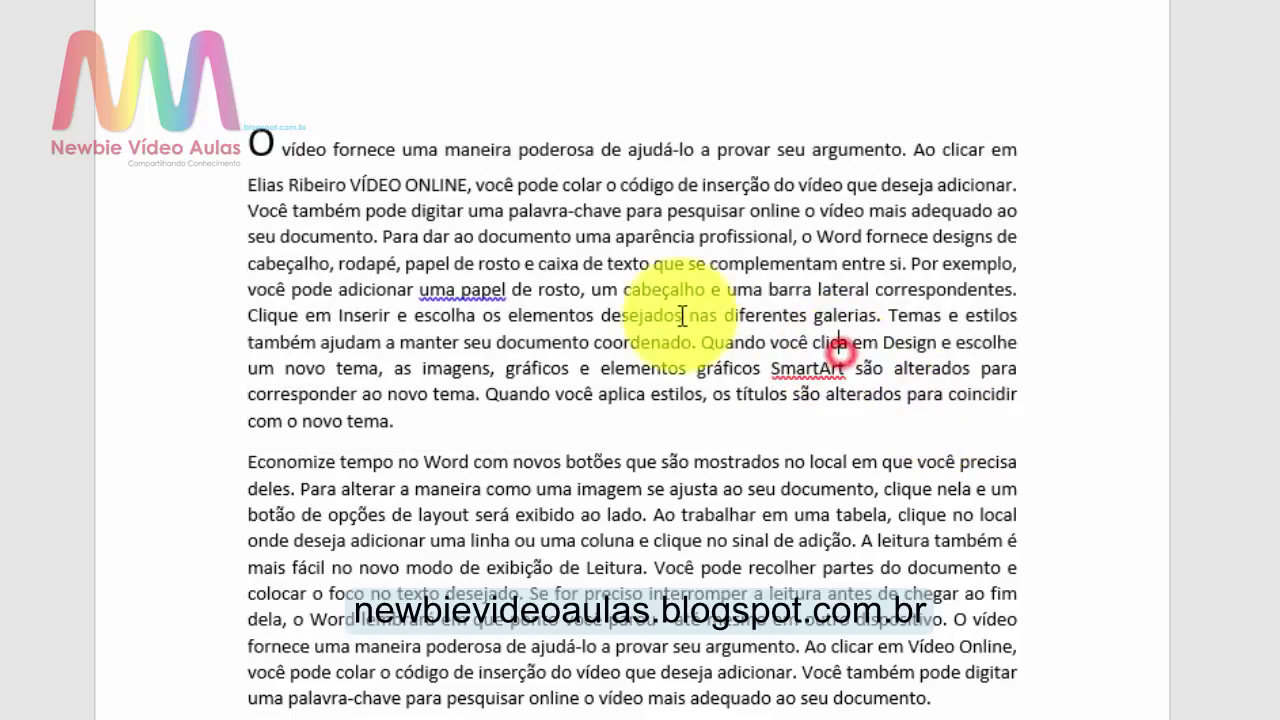
Step: Bold a second block starting at 'você', undo it, then select the Economize paragraph
{"action": "left_click", "coordinate": [505, 289]}
{"action": "left_click", "coordinate": [476, 185]}
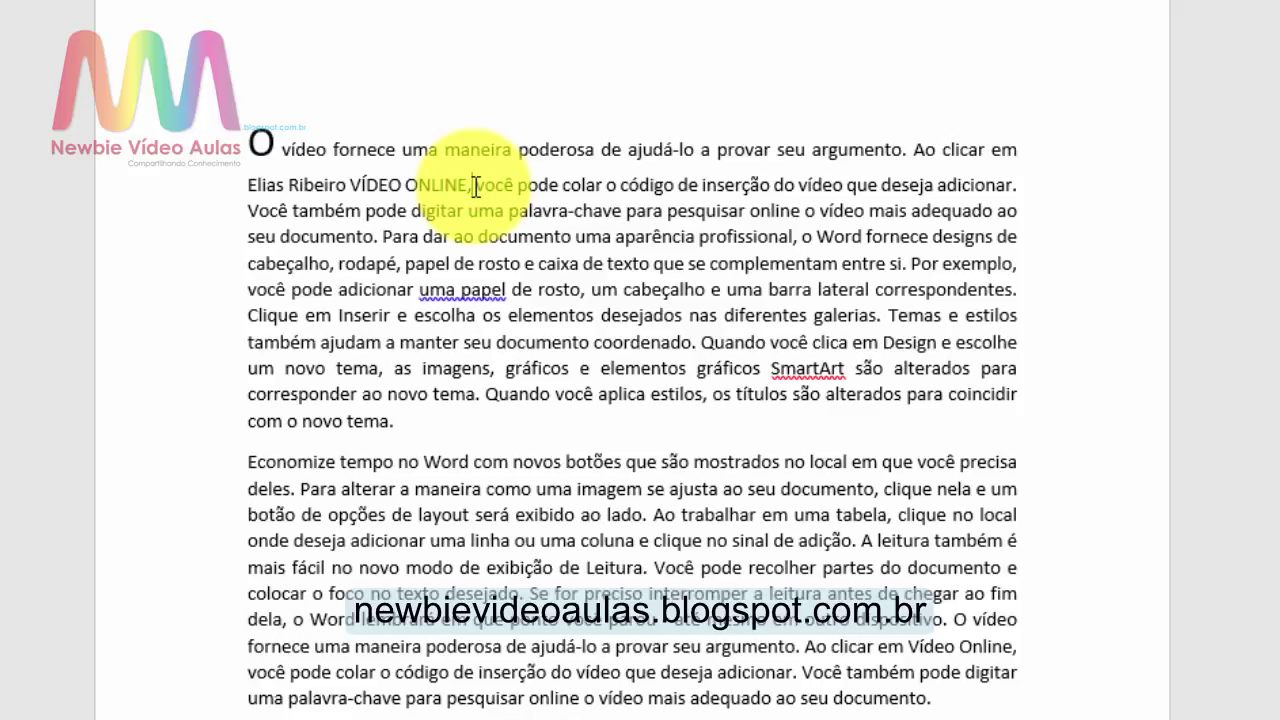
{"action": "left_click_drag", "start_coordinate": [476, 185], "coordinate": [790, 237]}
{"action": "key", "text": "ctrl+b"}
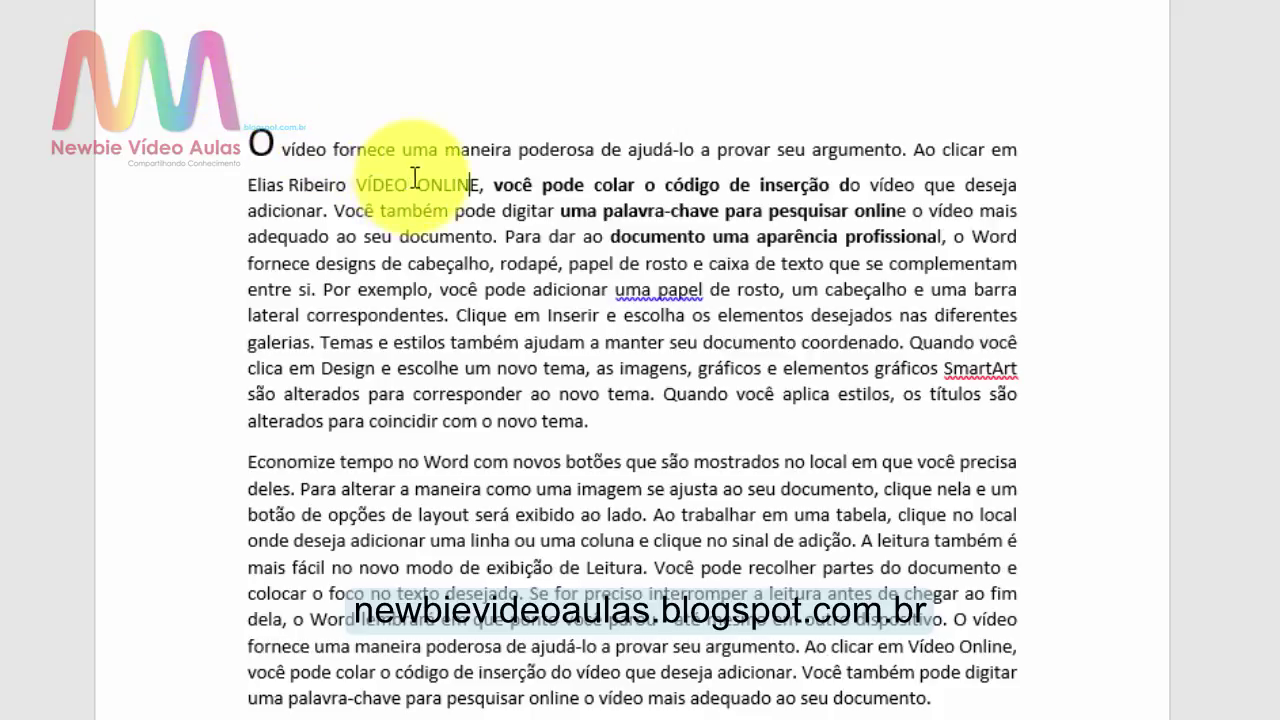
{"action": "key", "text": "ctrl+z"}
{"action": "left_click", "coordinate": [722, 316]}
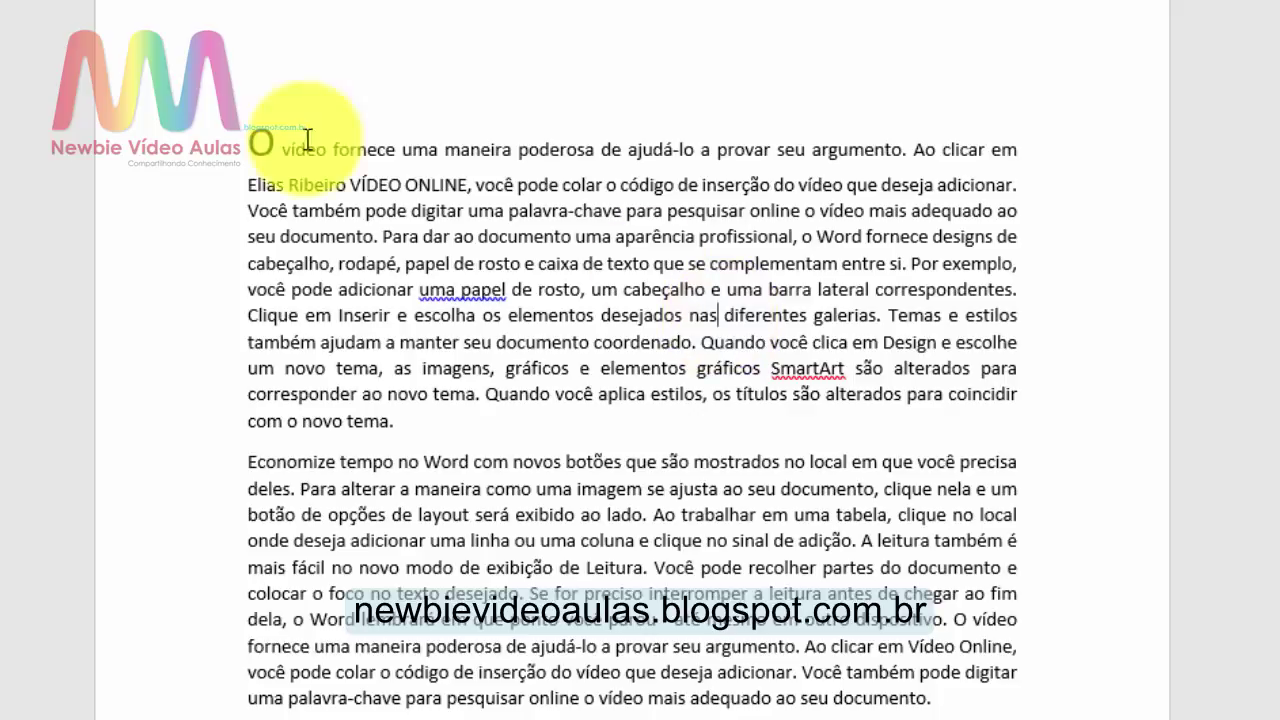
{"action": "left_click_drag", "start_coordinate": [248, 457], "coordinate": [936, 698]}
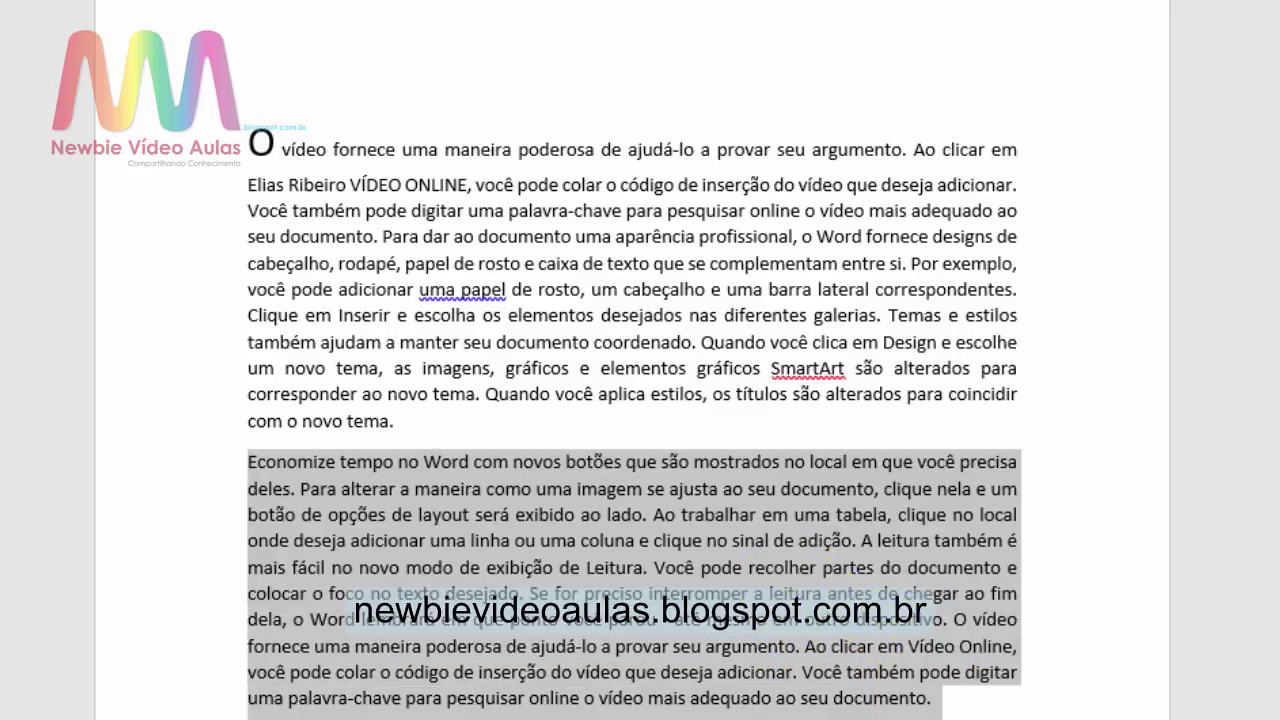
Step: Switch the selected Economize paragraph to a serif font, enlarge its text, and underline it
{"action": "scroll", "coordinate": [634, 400], "scroll_direction": "down", "scroll_amount": 1}
{"action": "left_click", "coordinate": [12, 3]}
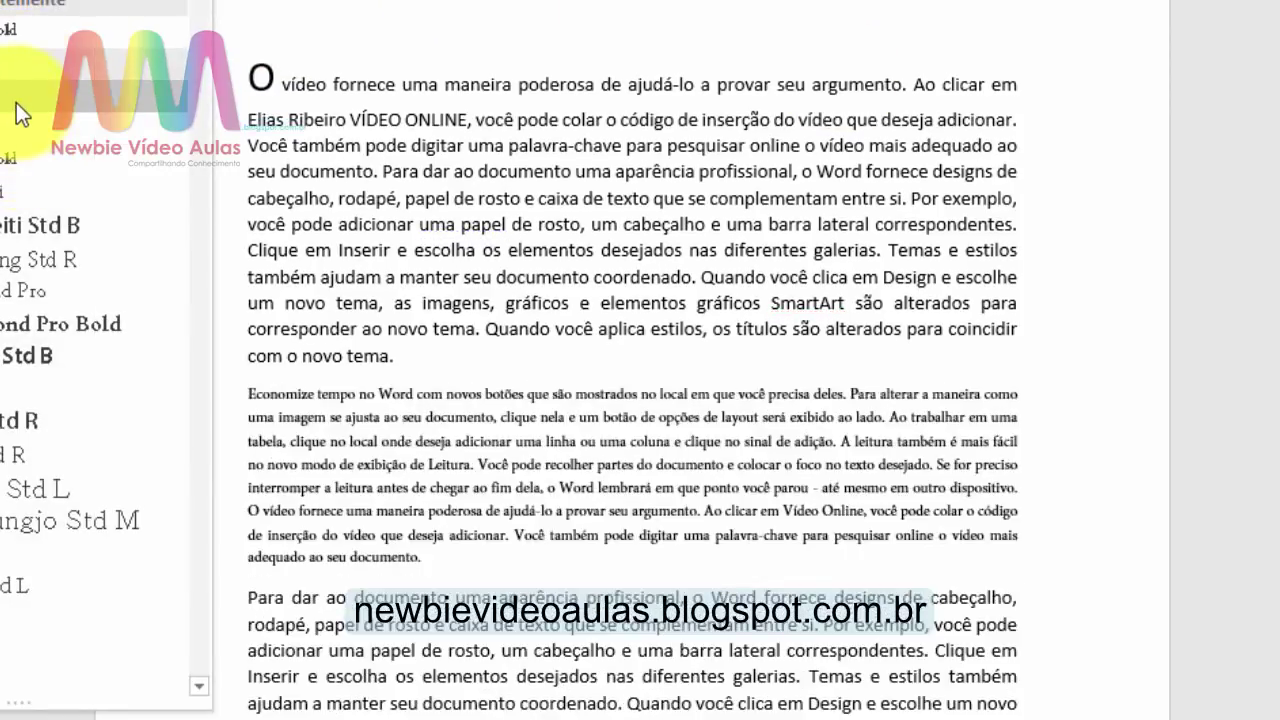
{"action": "left_click", "coordinate": [16, 102]}
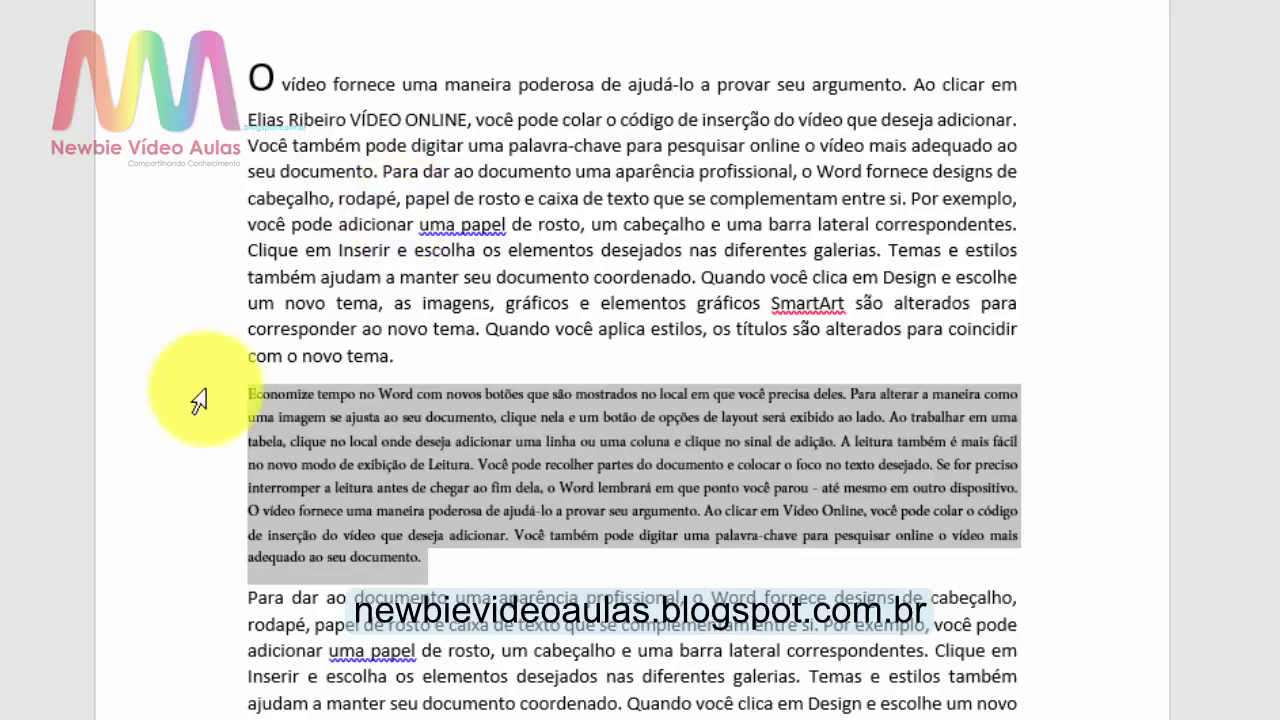
{"action": "key", "text": "ctrl+shift+period"}
{"action": "key", "text": "ctrl+shift+period"}
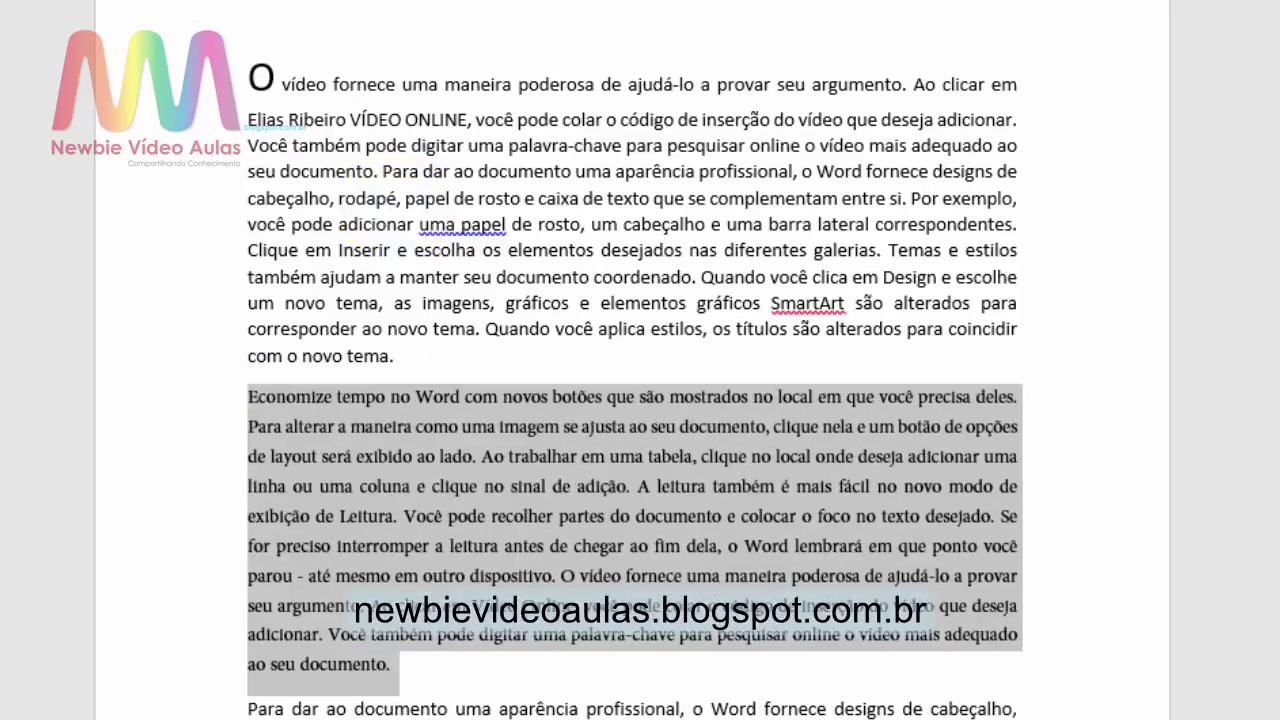
{"action": "key", "text": "ctrl+u"}
Step: Deselect the paragraph and place the insertion point back in the first paragraph
{"action": "left_click", "coordinate": [663, 334]}
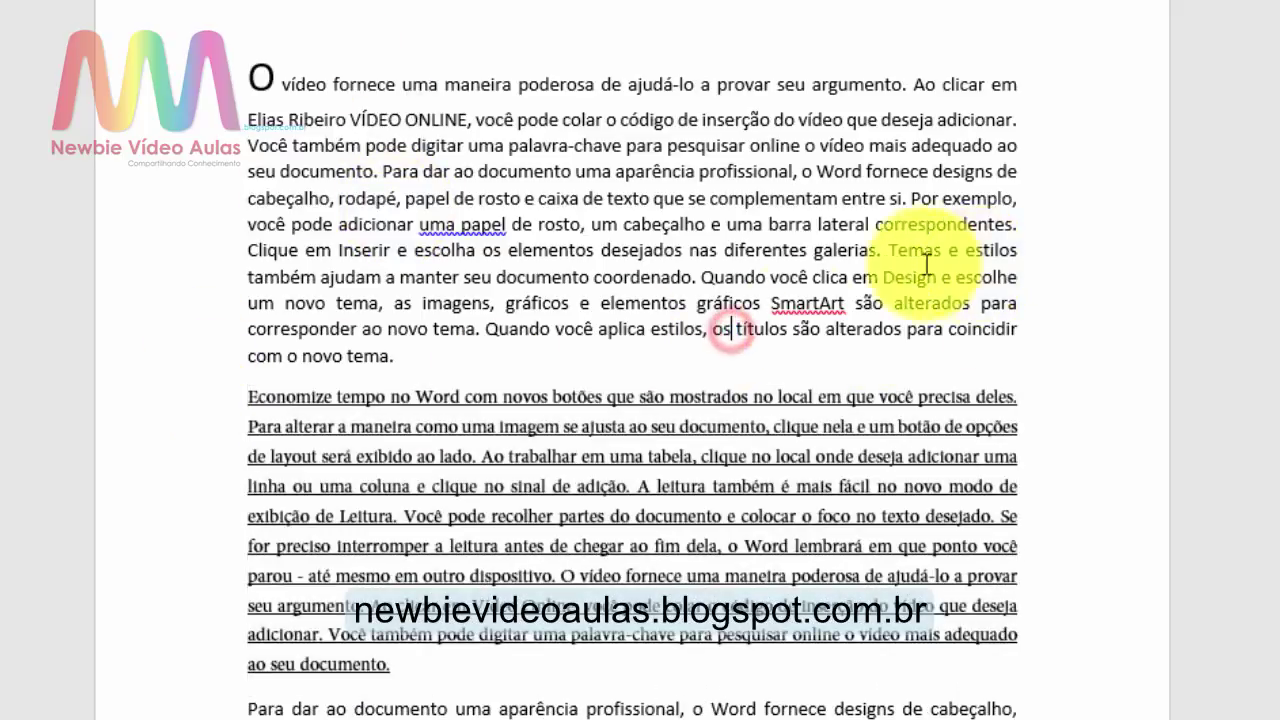
{"action": "left_click", "coordinate": [672, 457]}
{"action": "left_click", "coordinate": [470, 666]}
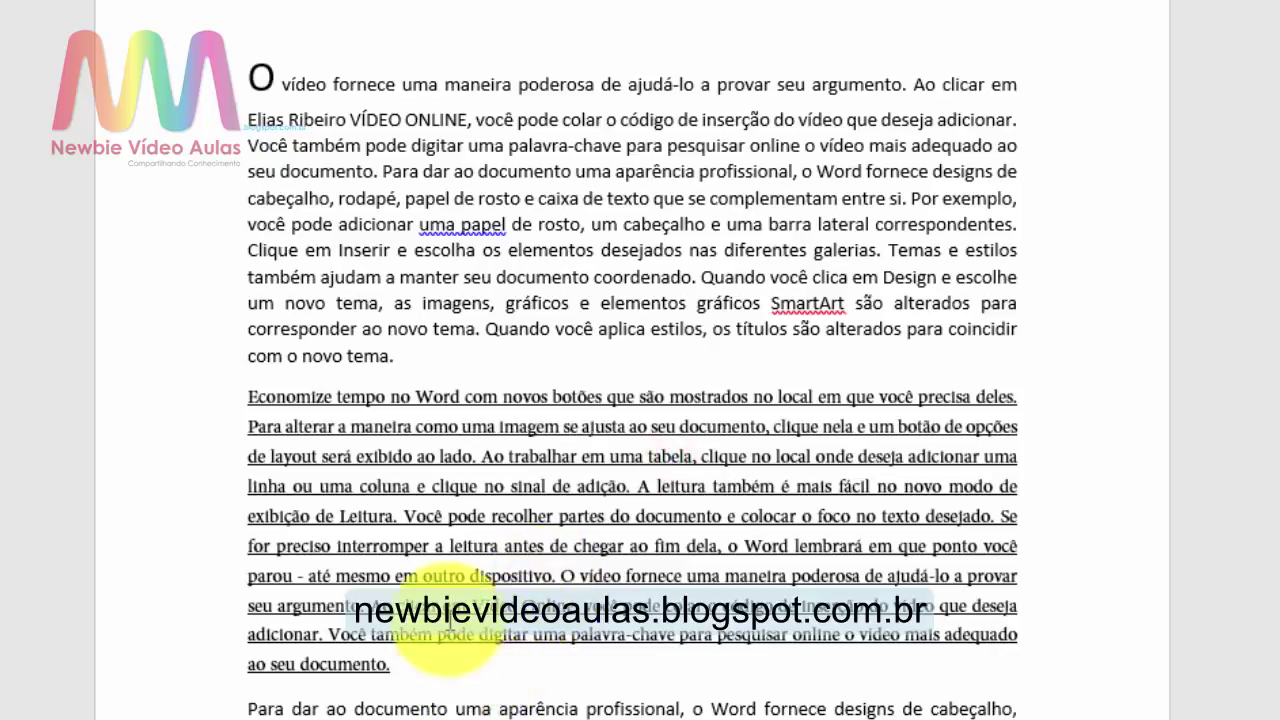
{"action": "left_click", "coordinate": [520, 281]}
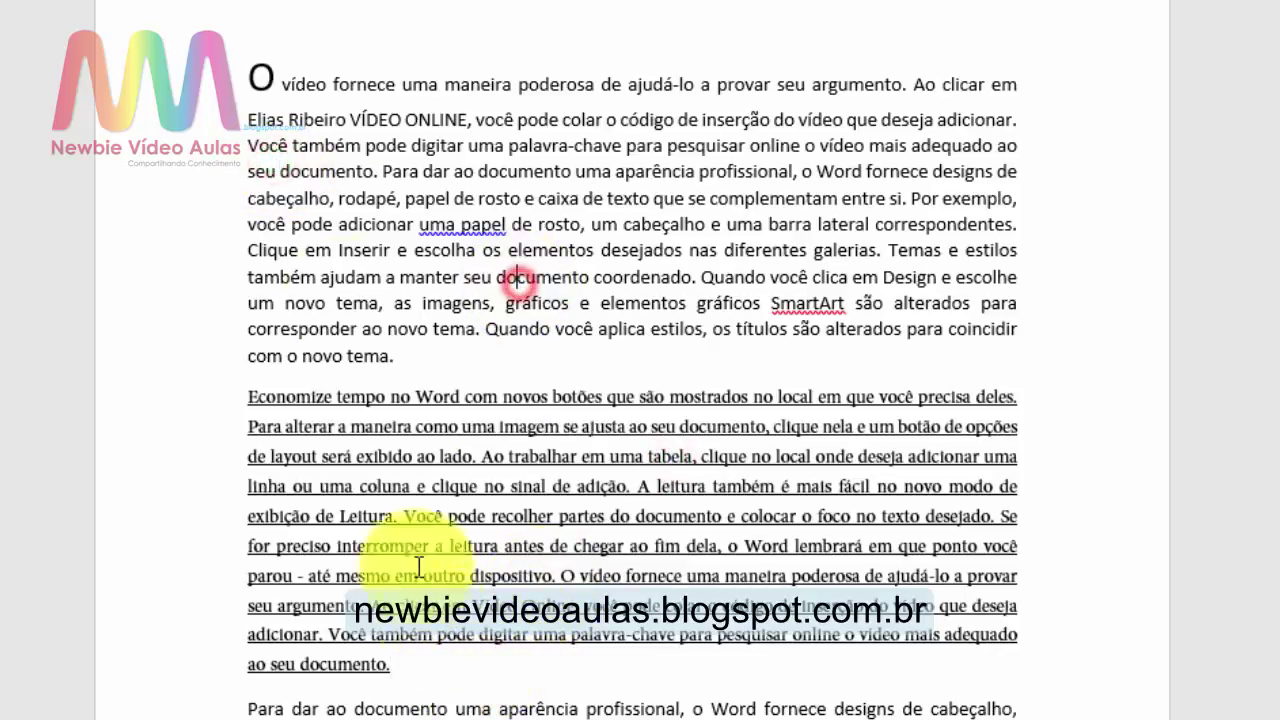
{"action": "scroll", "coordinate": [357, 400], "scroll_direction": "down", "scroll_amount": 7}
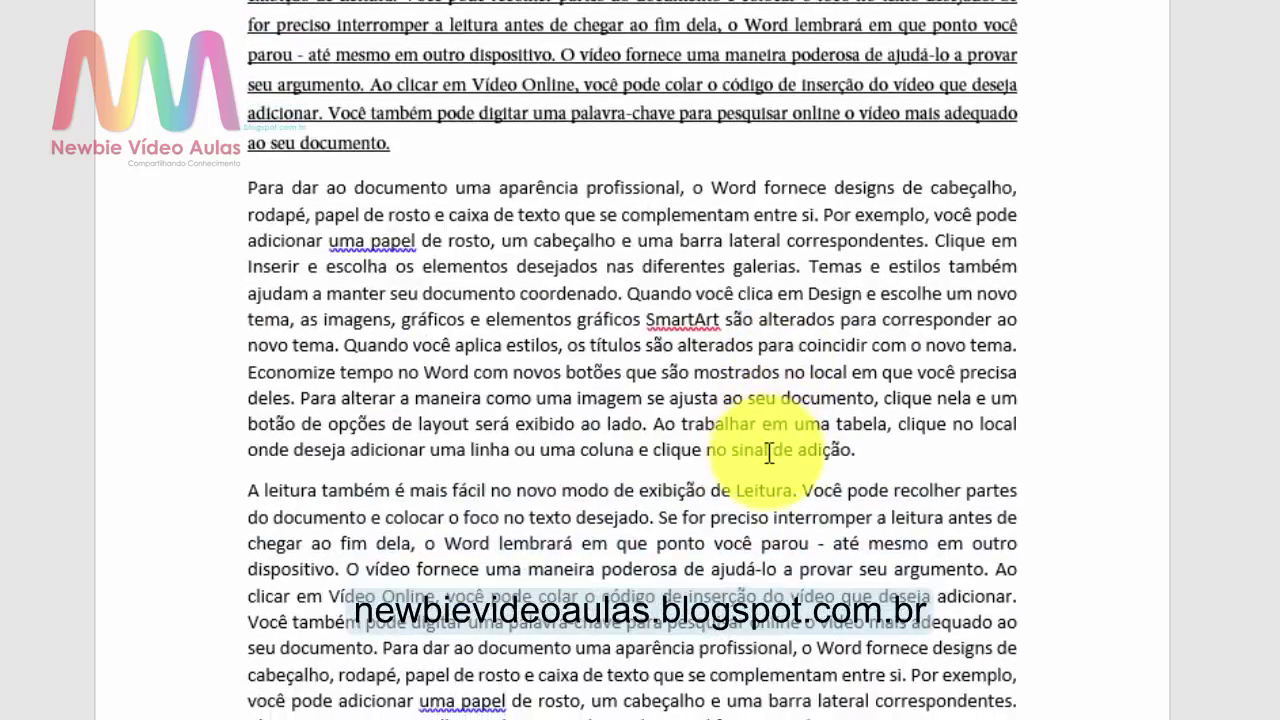
{"action": "scroll", "coordinate": [768, 452], "scroll_direction": "up", "scroll_amount": 5}
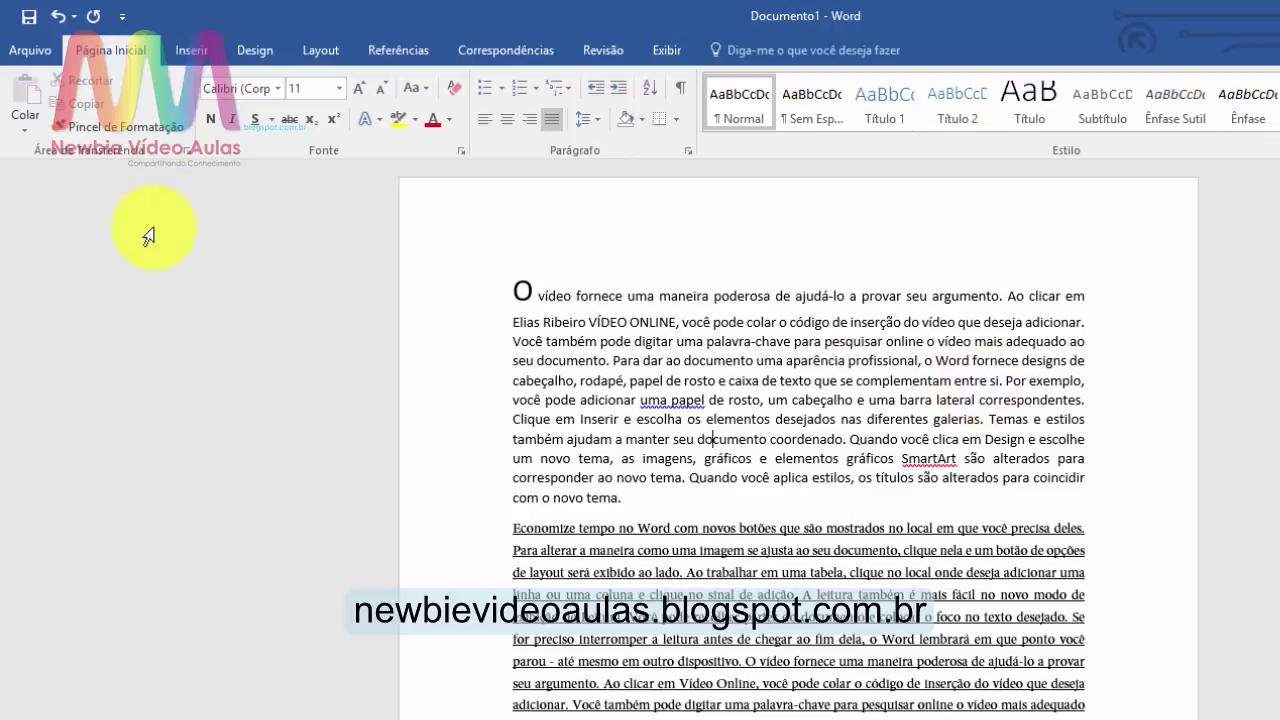
Step: Copy the first paragraph's formatting onto the Economize paragraph with Format Painter
{"action": "left_click", "coordinate": [111, 129]}
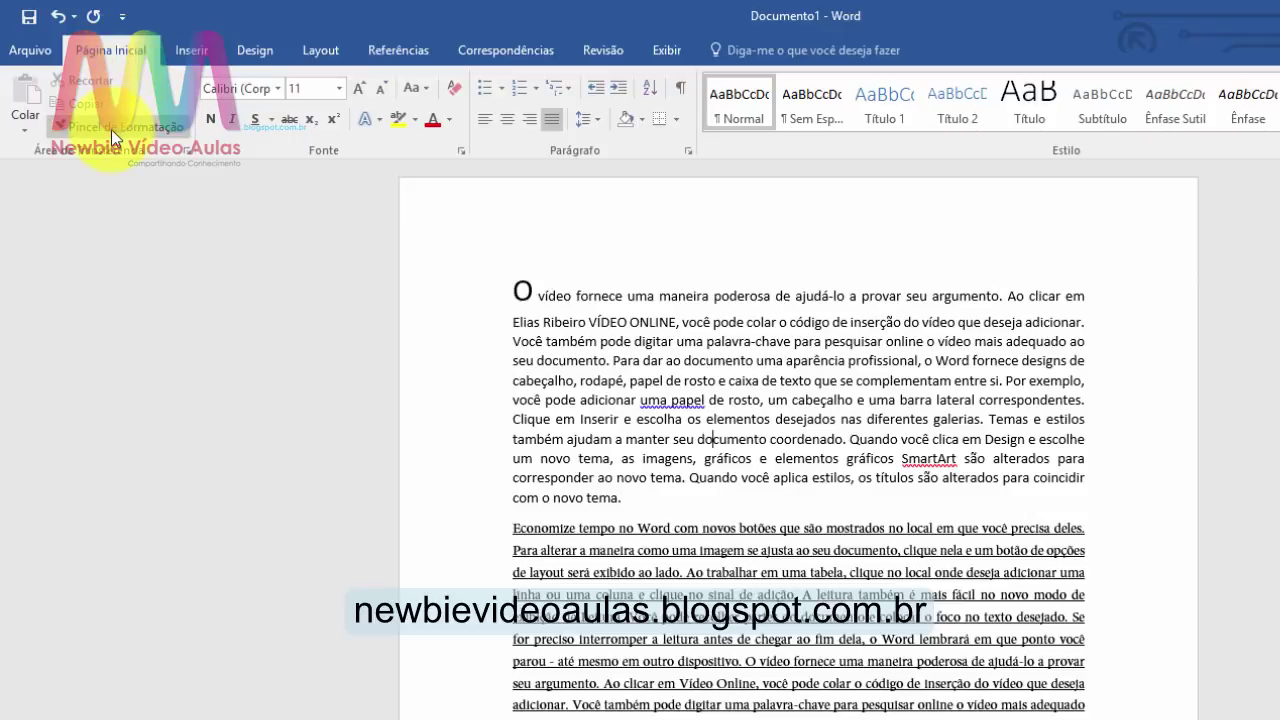
{"action": "left_click", "coordinate": [595, 379]}
{"action": "left_click_drag", "start_coordinate": [539, 286], "coordinate": [740, 495]}
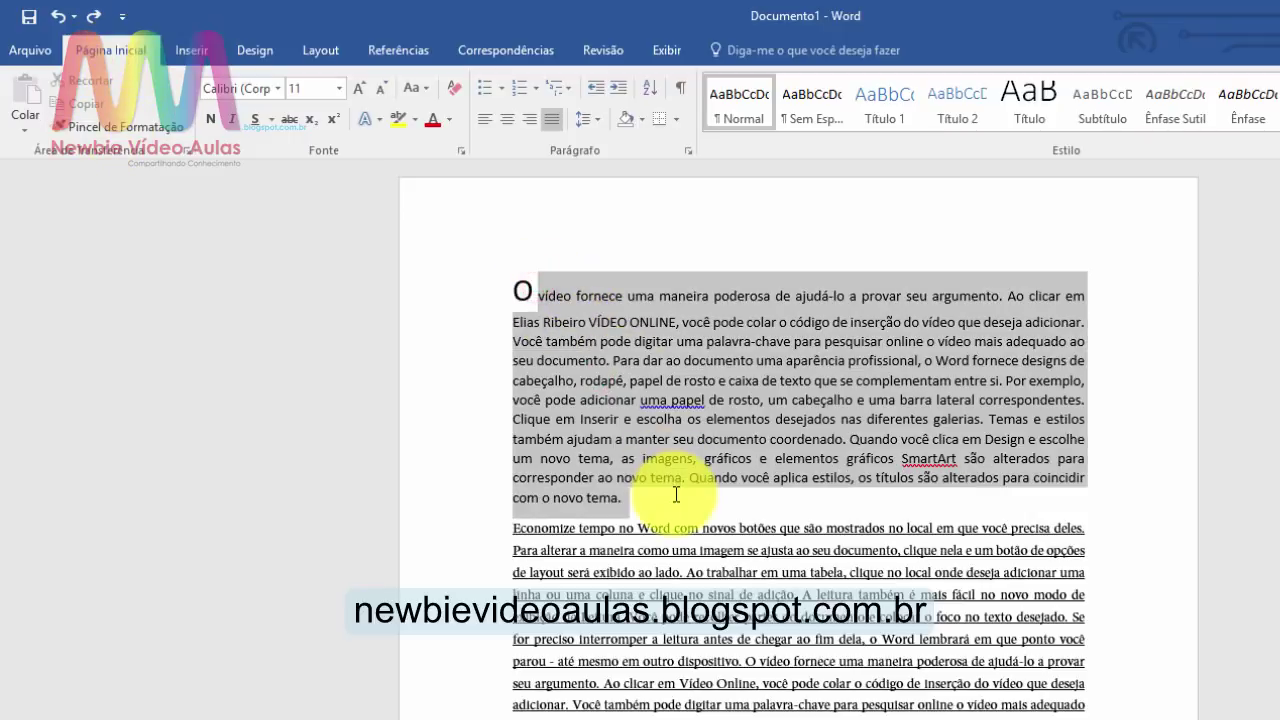
{"action": "left_click", "coordinate": [133, 127]}
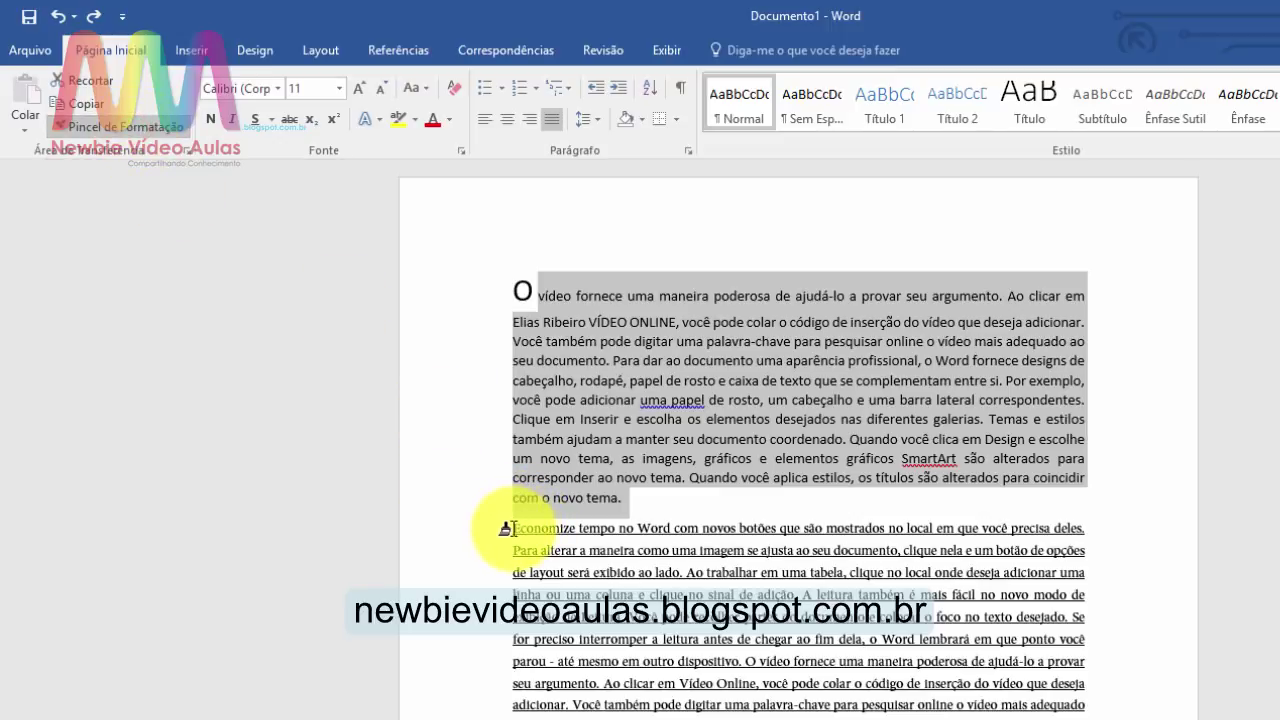
{"action": "mouse_move", "coordinate": [510, 527]}
{"action": "left_mouse_down"}
{"action": "mouse_move", "coordinate": [614, 622]}
{"action": "mouse_move", "coordinate": [665, 700]}
{"action": "mouse_move", "coordinate": [712, 706]}
{"action": "left_mouse_up"}
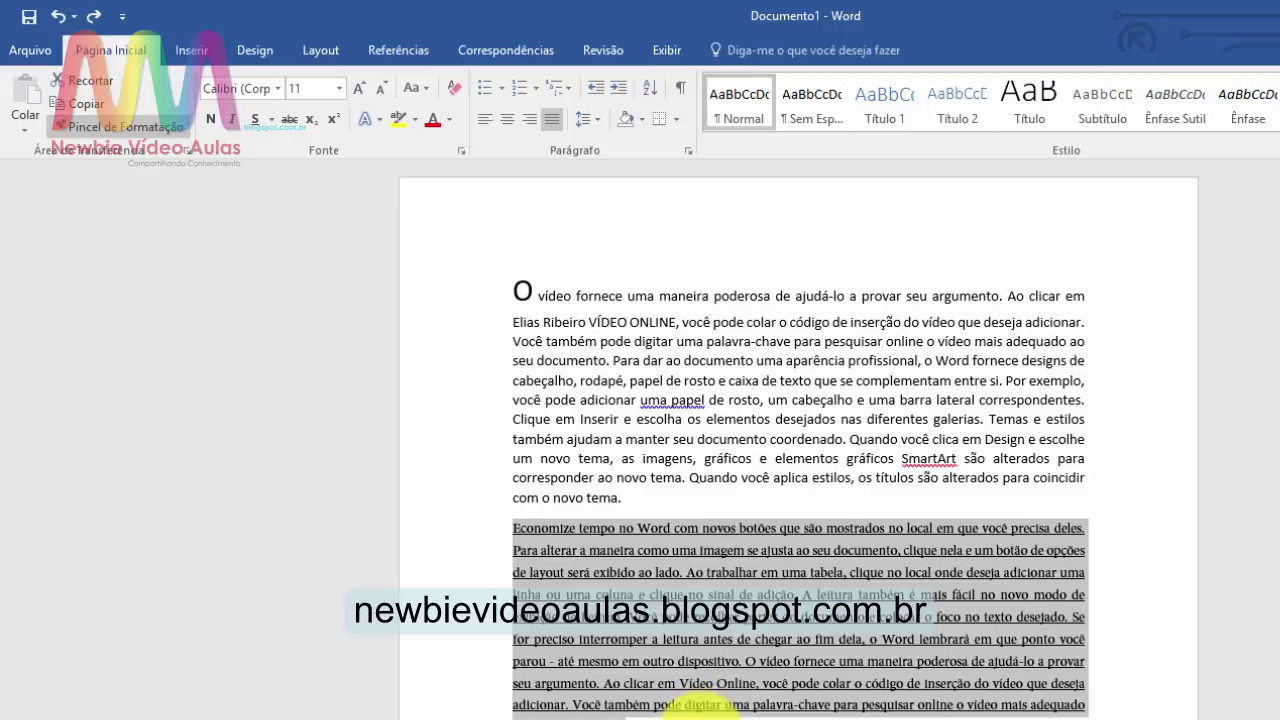
{"action": "left_click_drag", "start_coordinate": [700, 706], "coordinate": [712, 706]}
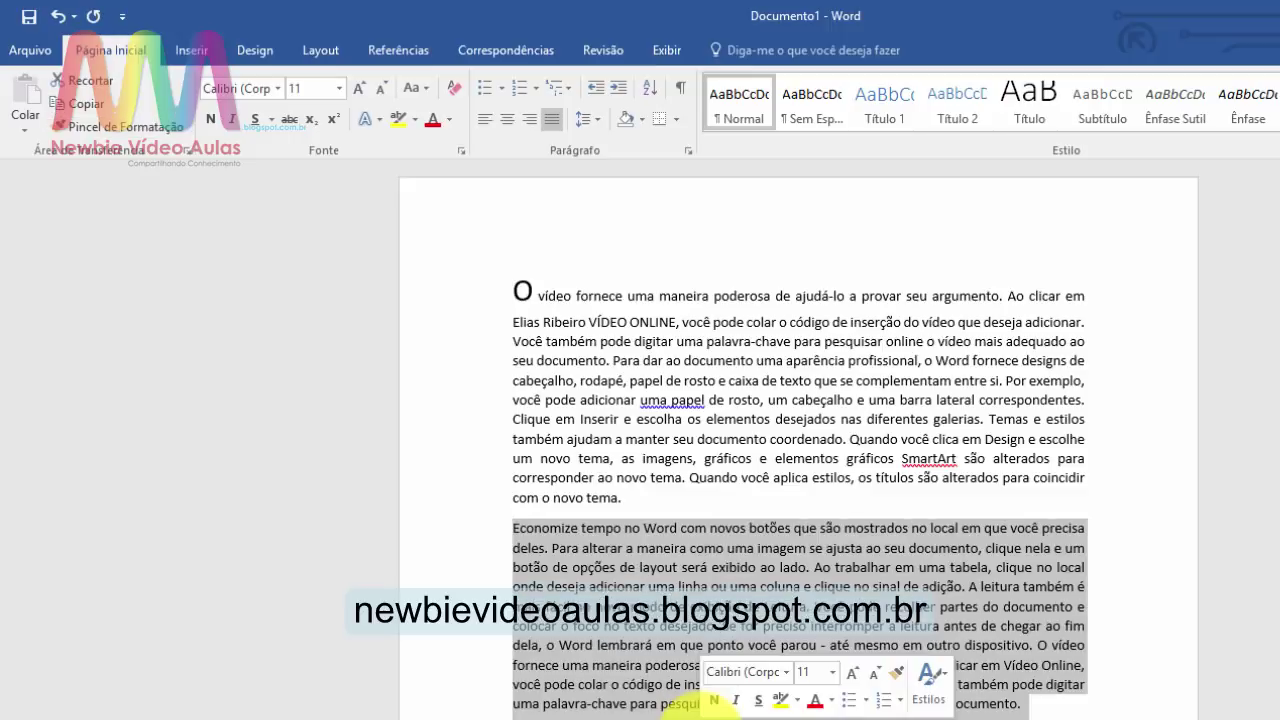
{"action": "left_click", "coordinate": [768, 379]}
Step: Reapply the first paragraph's formatting to the Economize paragraph using Ctrl+Shift+C and Ctrl+Shift+V
{"action": "left_click", "coordinate": [775, 419]}
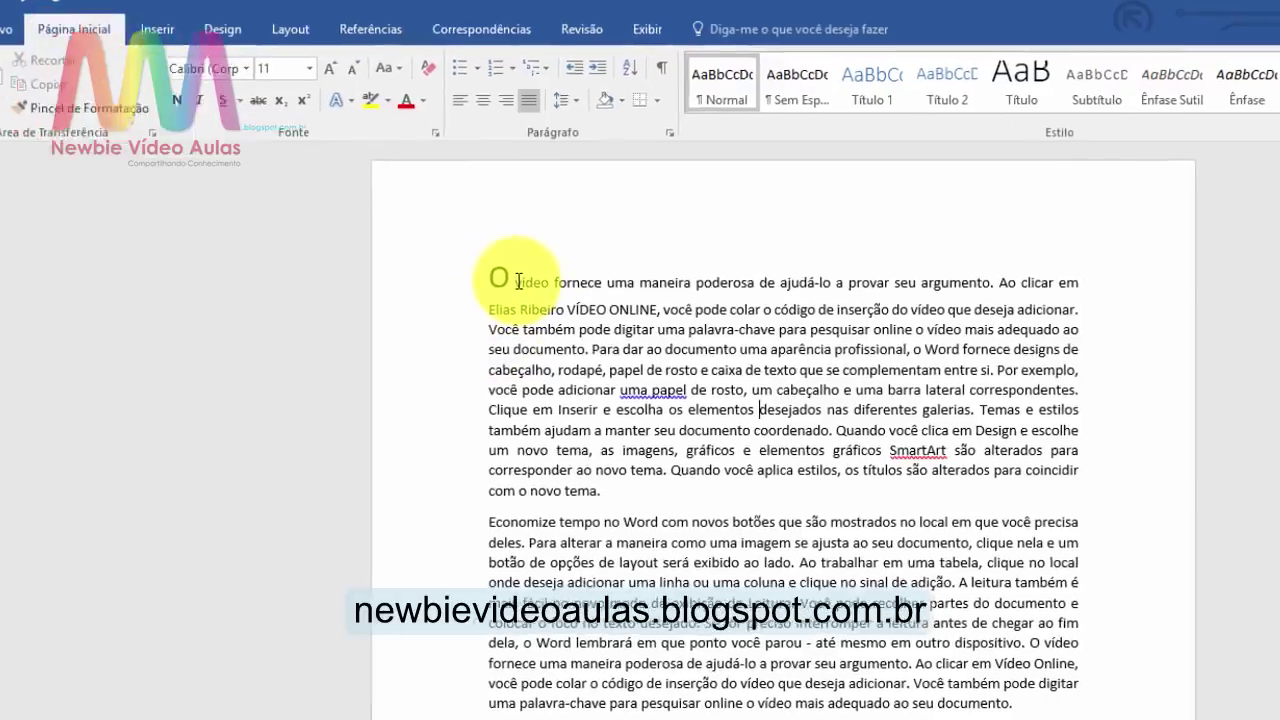
{"action": "left_click", "coordinate": [540, 295]}
{"action": "left_click_drag", "start_coordinate": [403, 213], "coordinate": [578, 458]}
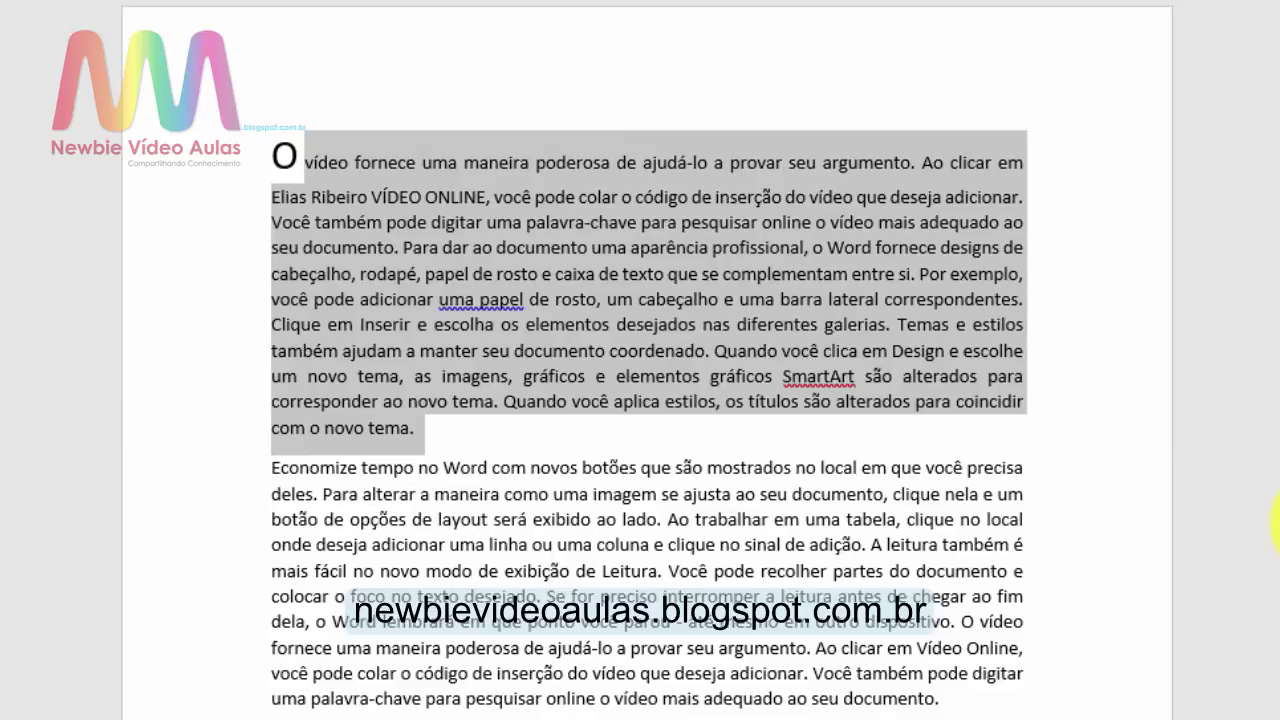
{"action": "key", "text": "ctrl+shift+c"}
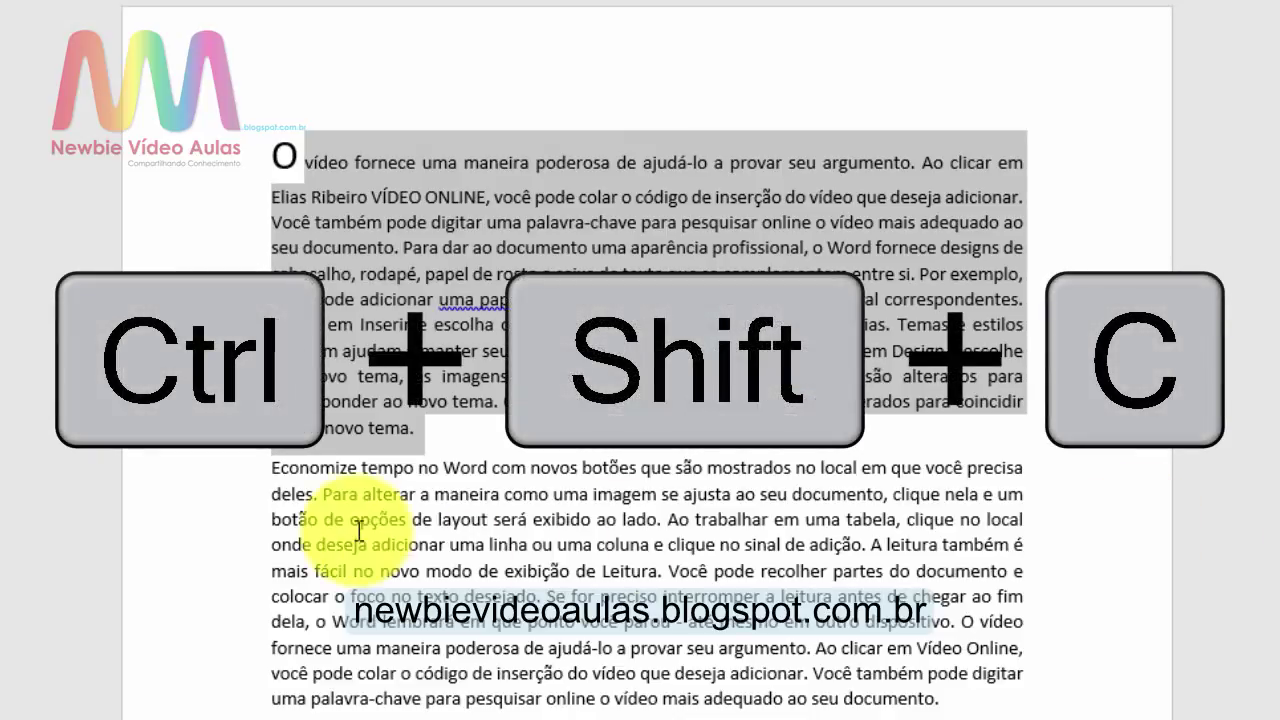
{"action": "left_click_drag", "start_coordinate": [271, 468], "coordinate": [968, 688]}
{"action": "key", "text": "ctrl+shift+v"}
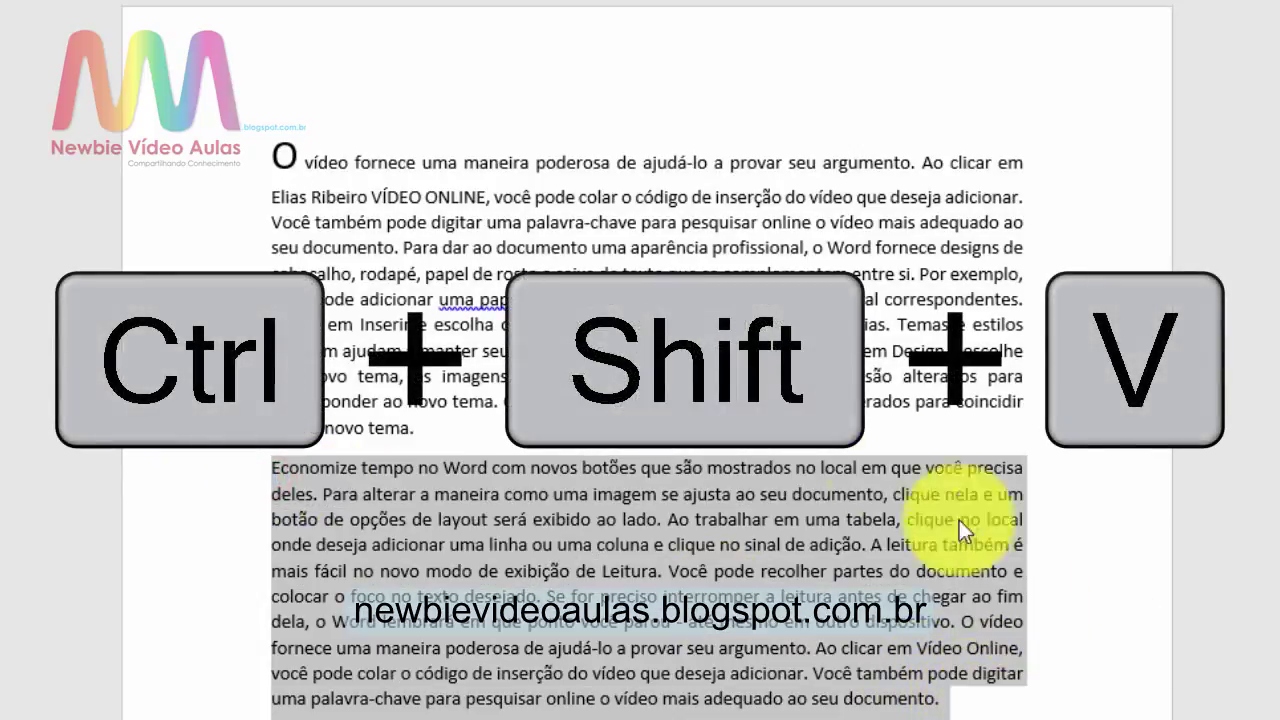
{"action": "left_click", "coordinate": [267, 468]}
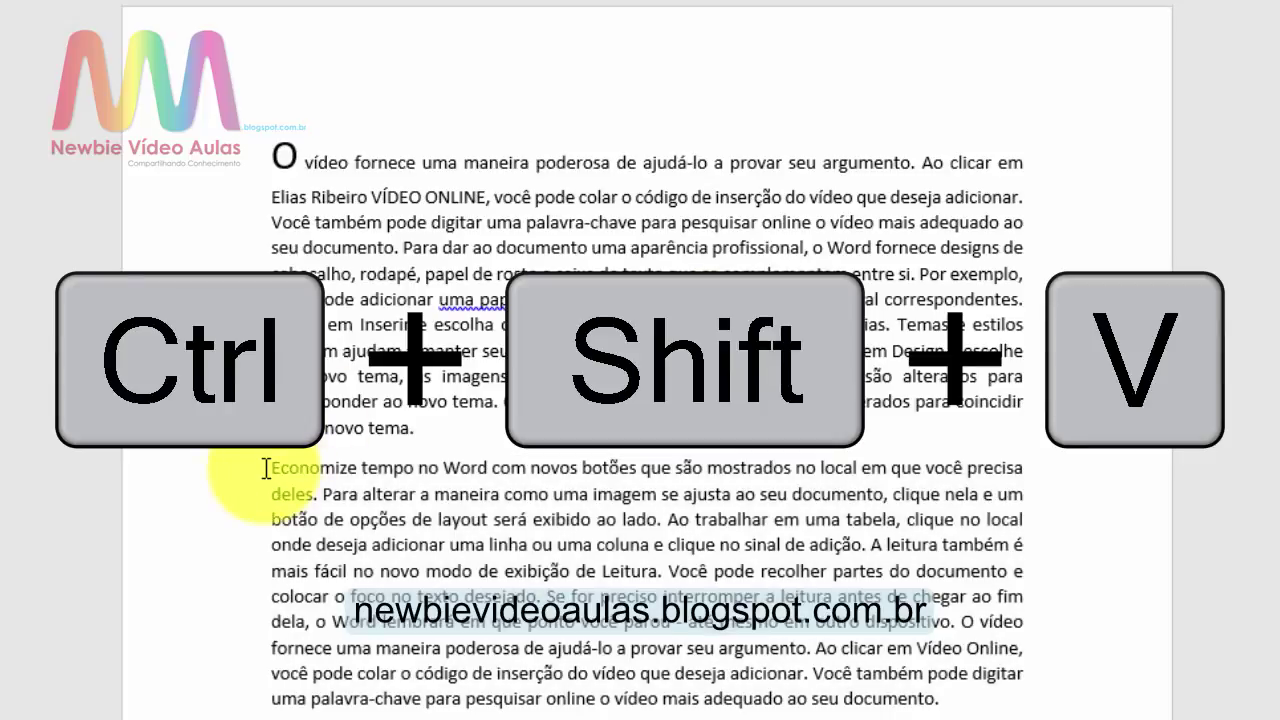